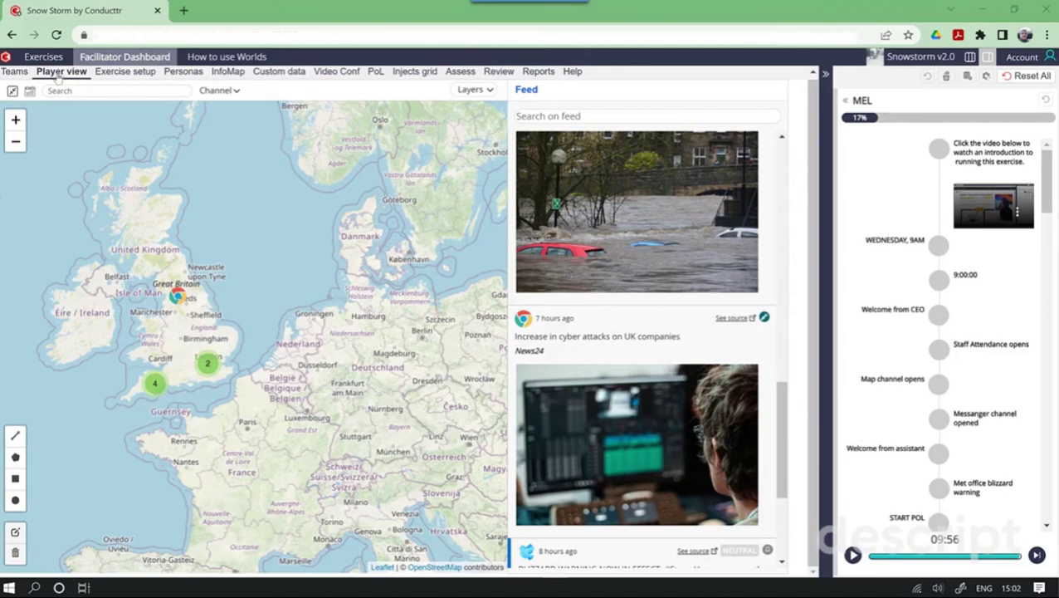
Step: Open the source of the "What is climate change?" feed post and look through the article
{"action": "left_click", "coordinate": [13, 92]}
{"action": "scroll", "coordinate": [628, 340], "scroll_direction": "up", "scroll_amount": 10}
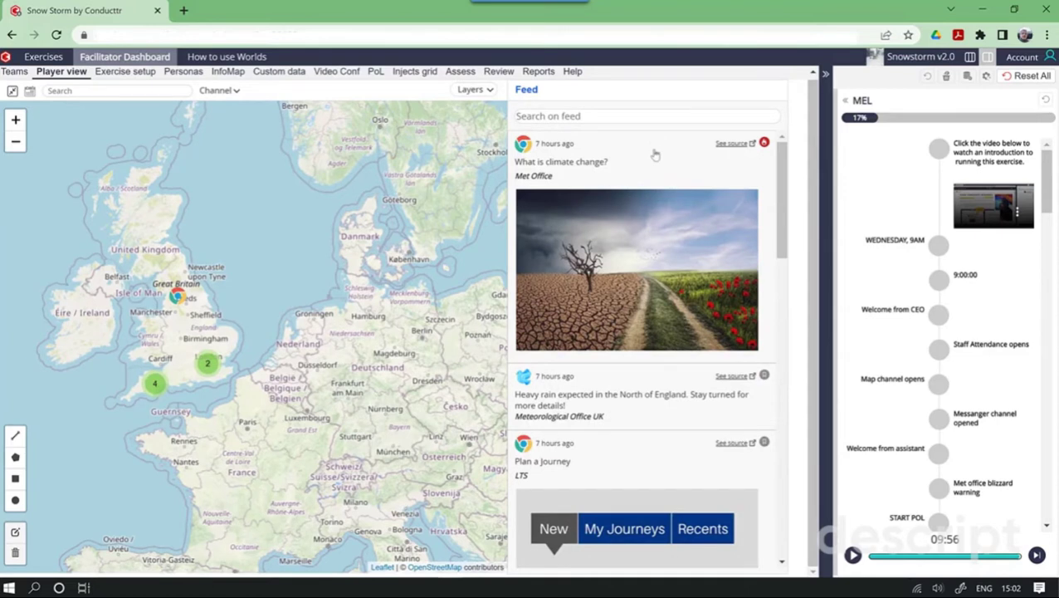
{"action": "left_click", "coordinate": [731, 143]}
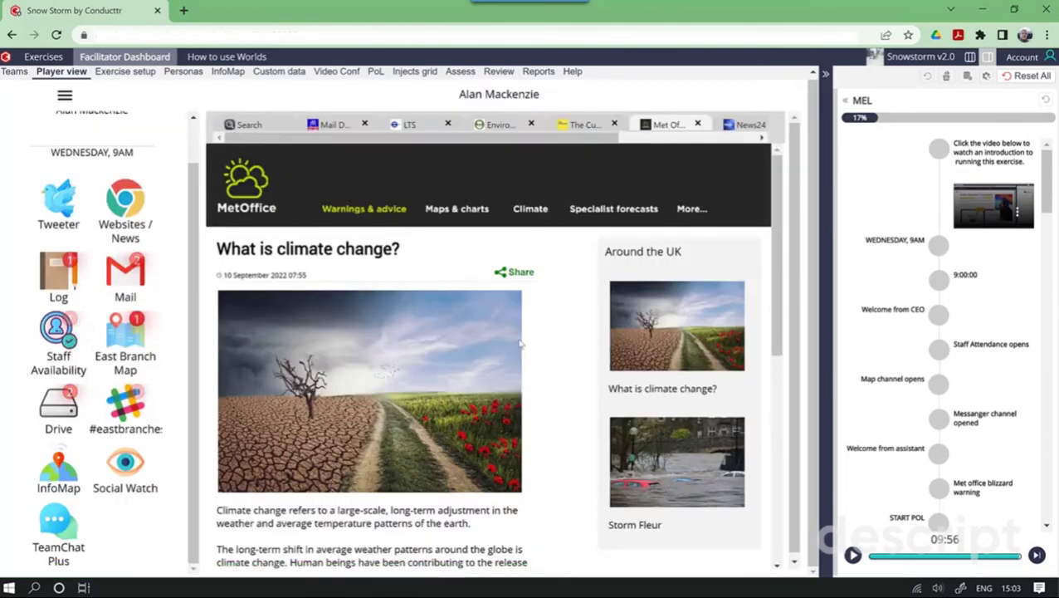
{"action": "scroll", "coordinate": [540, 372], "scroll_direction": "down", "scroll_amount": 3}
{"action": "scroll", "coordinate": [539, 371], "scroll_direction": "up", "scroll_amount": 3}
Step: Return to the InfoMap, expand the marker cluster near Exeter, and view the blizzard warning's source post and its author's profile
{"action": "left_click", "coordinate": [58, 470]}
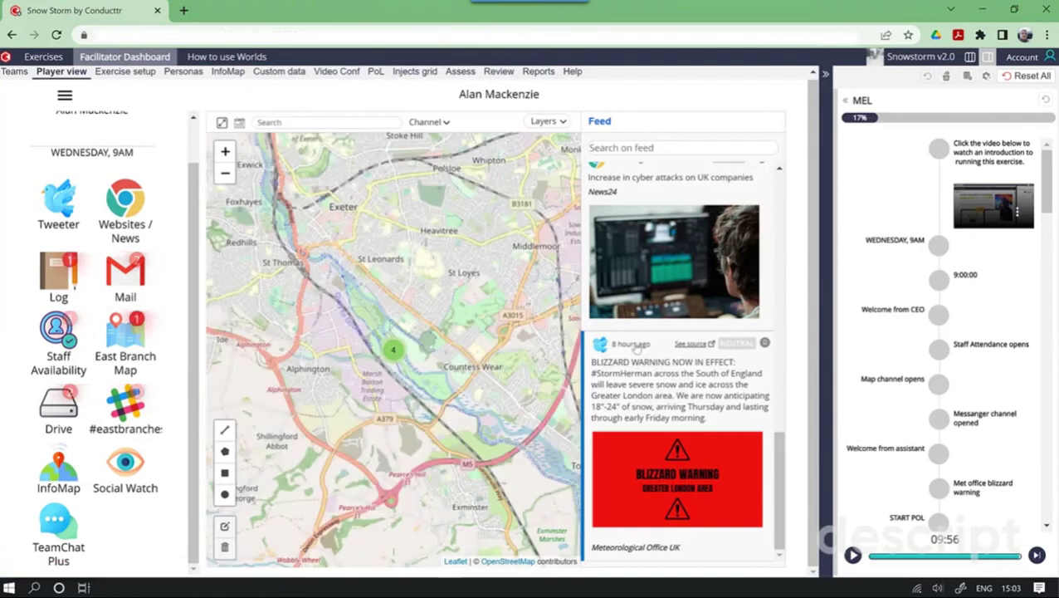
{"action": "left_click", "coordinate": [393, 349]}
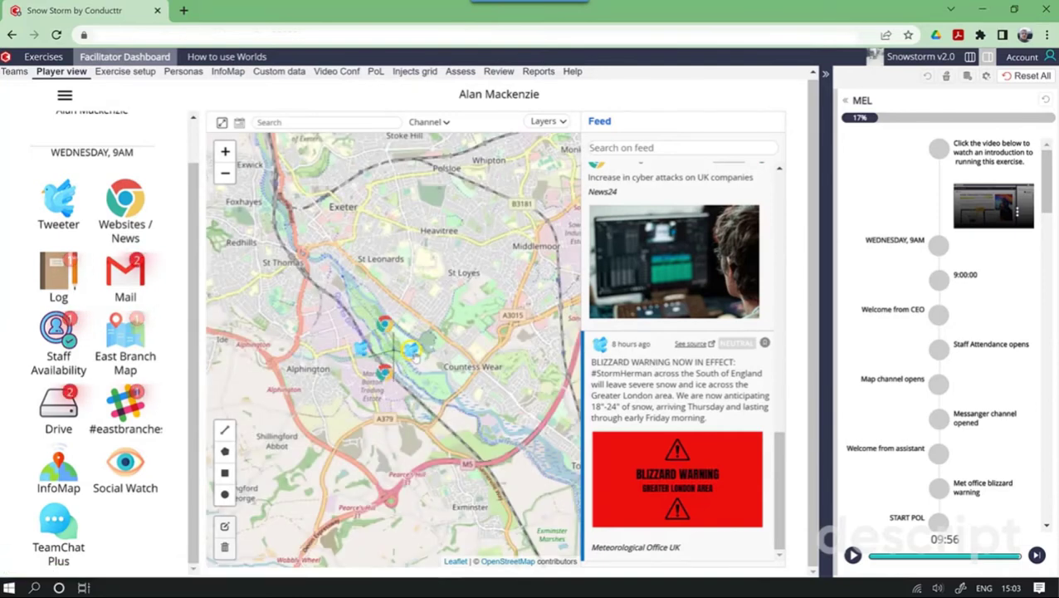
{"action": "left_click_drag", "start_coordinate": [414, 358], "coordinate": [391, 351]}
{"action": "left_click", "coordinate": [695, 347]}
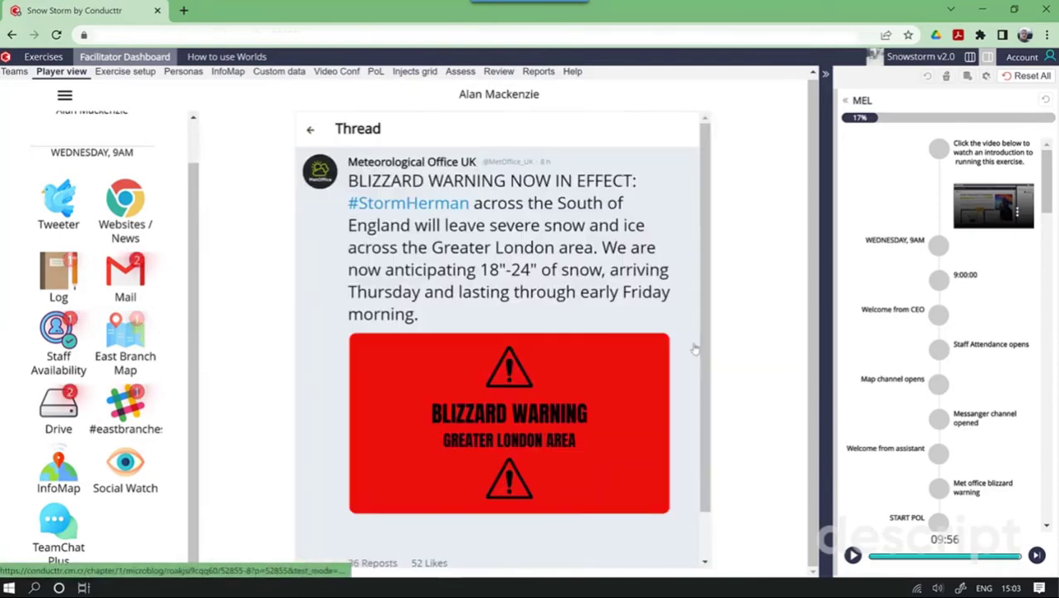
{"action": "left_click", "coordinate": [442, 162]}
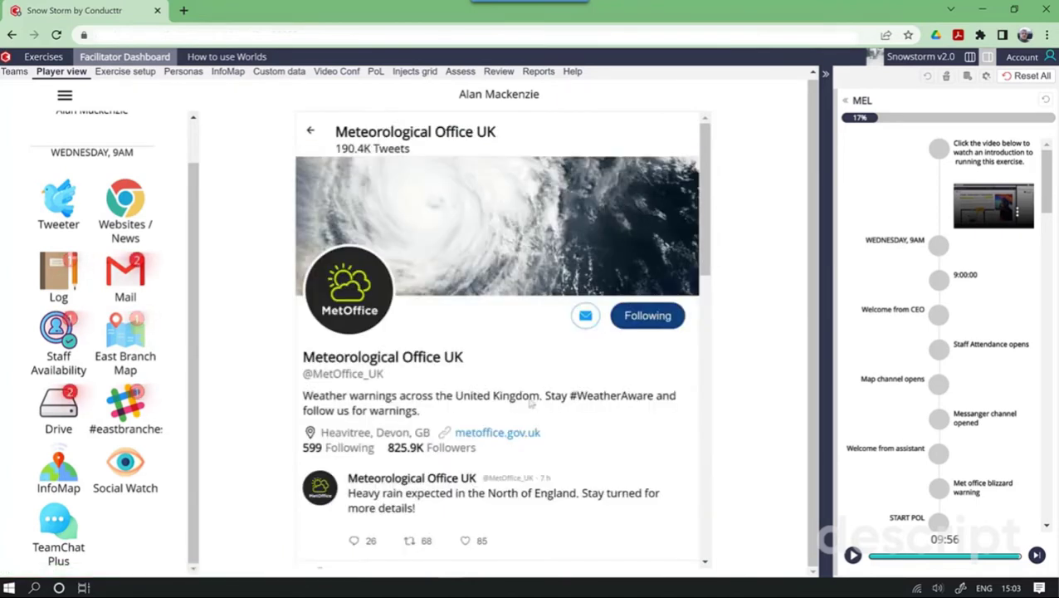
{"action": "left_click", "coordinate": [451, 354]}
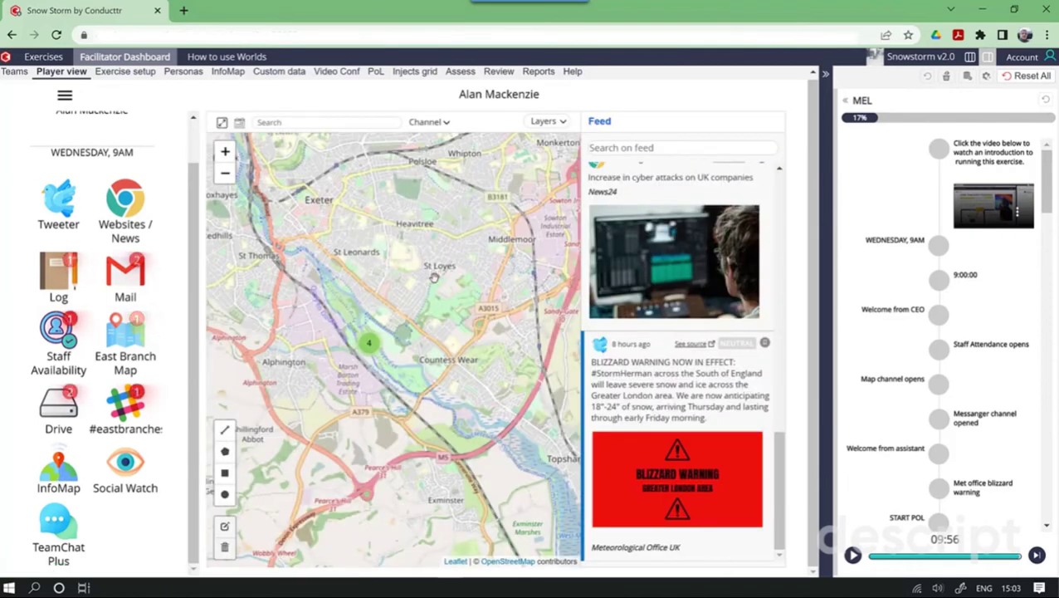
Step: Switch the InfoMap's Message layer to Activity and review the icons on the feed posts
{"action": "left_click", "coordinate": [564, 124]}
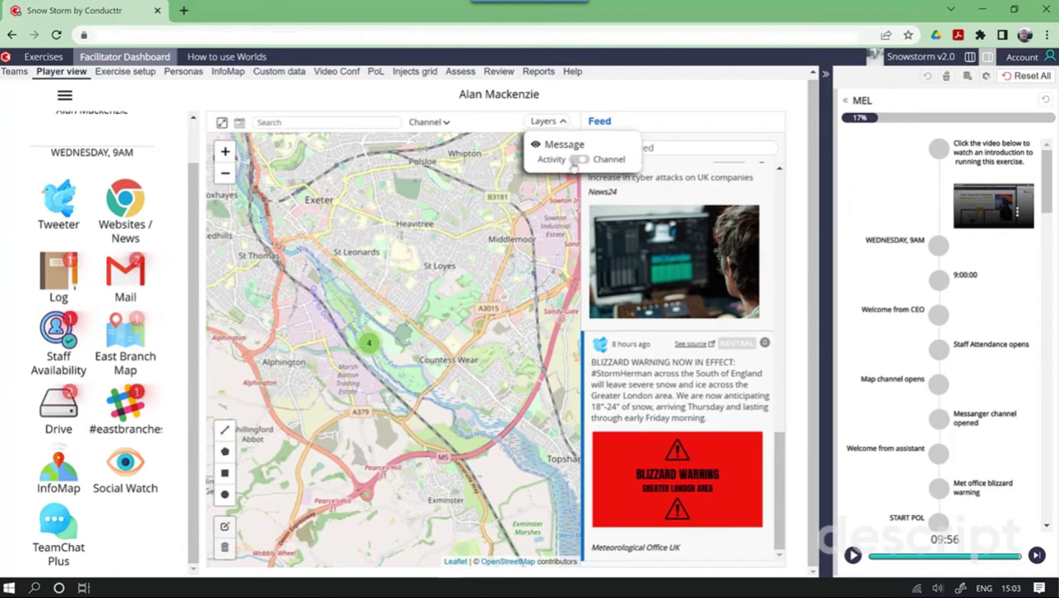
{"action": "left_click", "coordinate": [576, 159]}
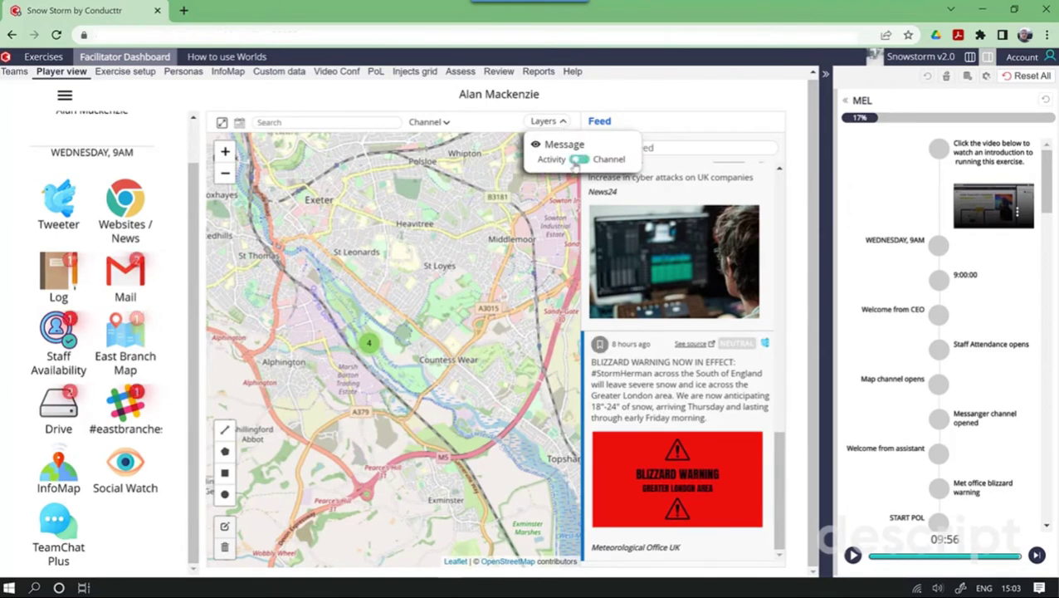
{"action": "left_click", "coordinate": [498, 230]}
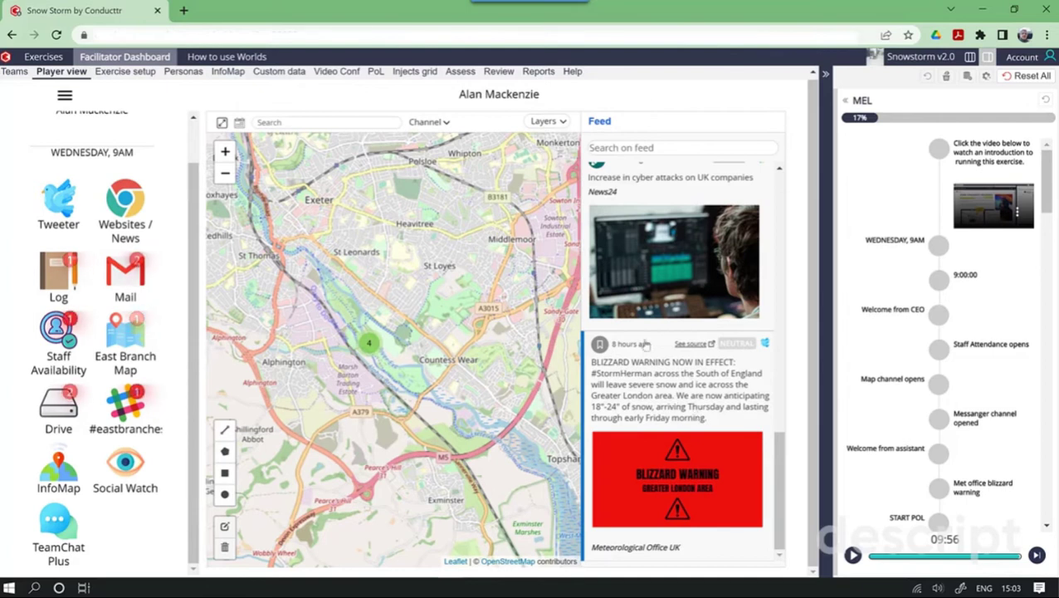
{"action": "scroll", "coordinate": [635, 371], "scroll_direction": "up", "scroll_amount": 3}
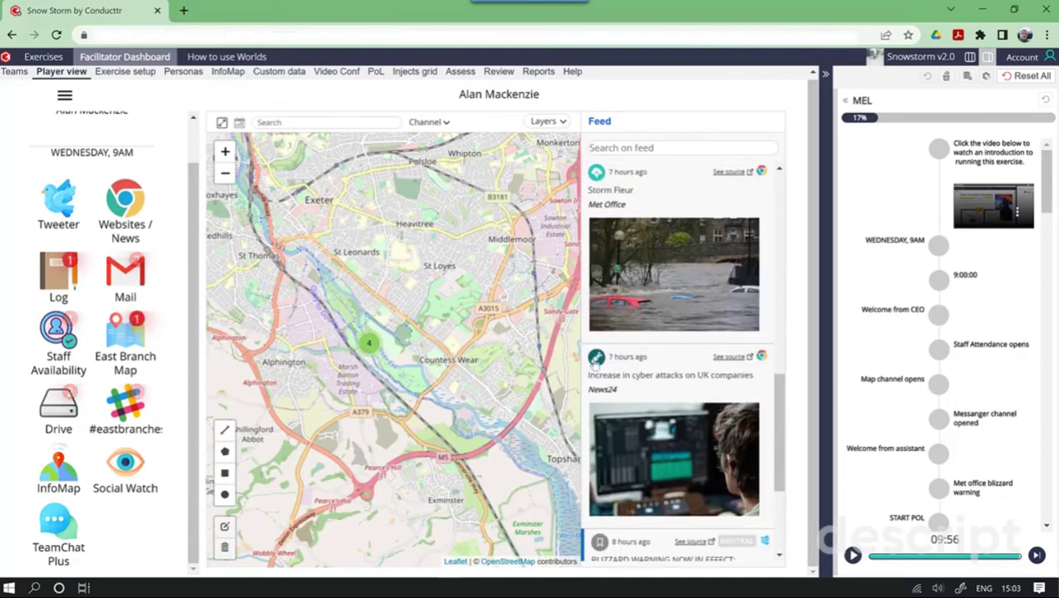
{"action": "scroll", "coordinate": [595, 359], "scroll_direction": "up", "scroll_amount": 2}
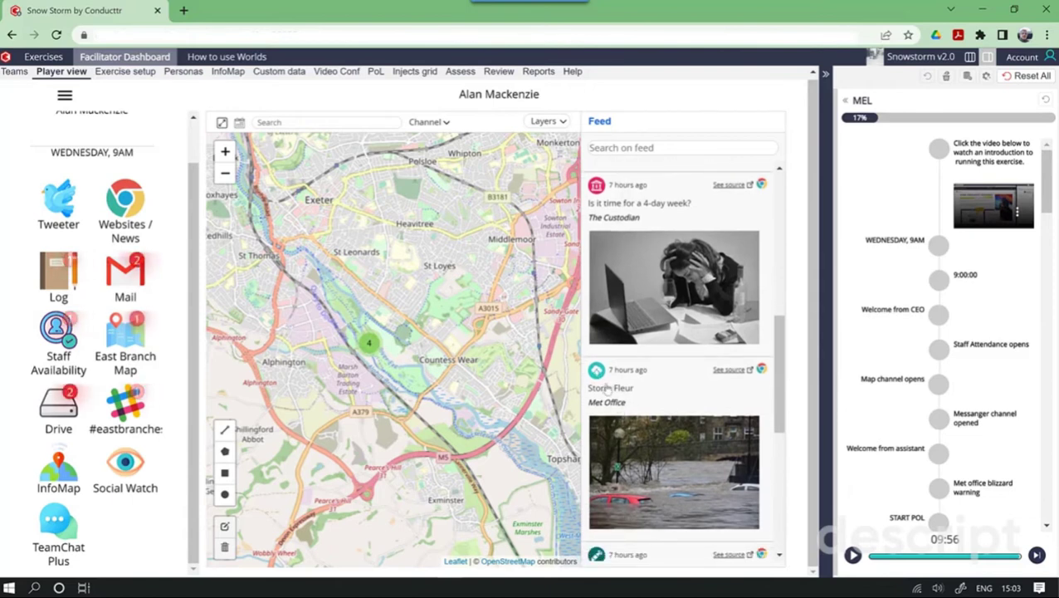
{"action": "scroll", "coordinate": [639, 382], "scroll_direction": "up", "scroll_amount": 3}
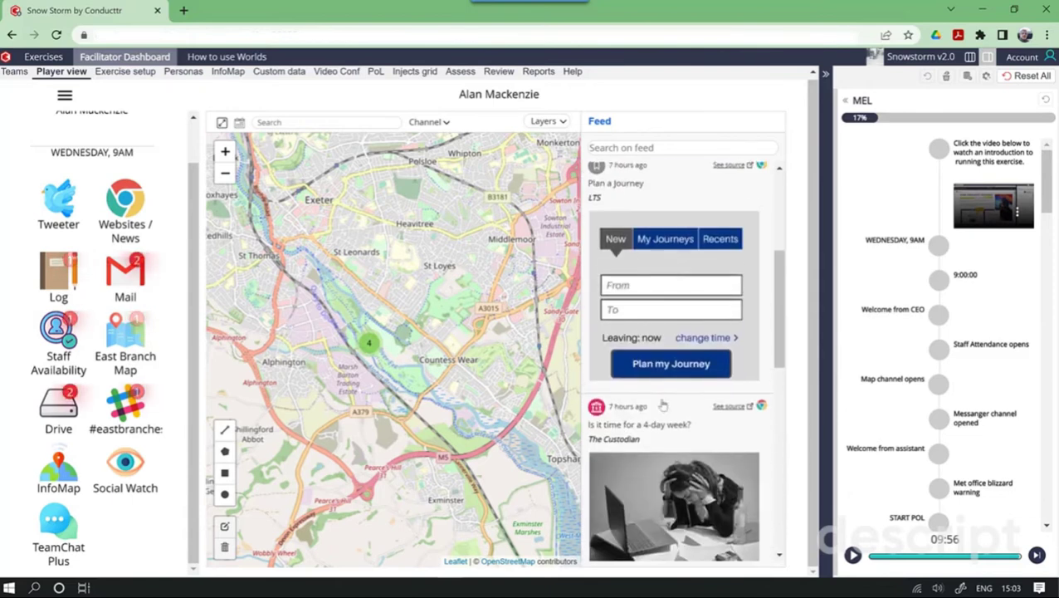
{"action": "scroll", "coordinate": [663, 390], "scroll_direction": "up", "scroll_amount": 3}
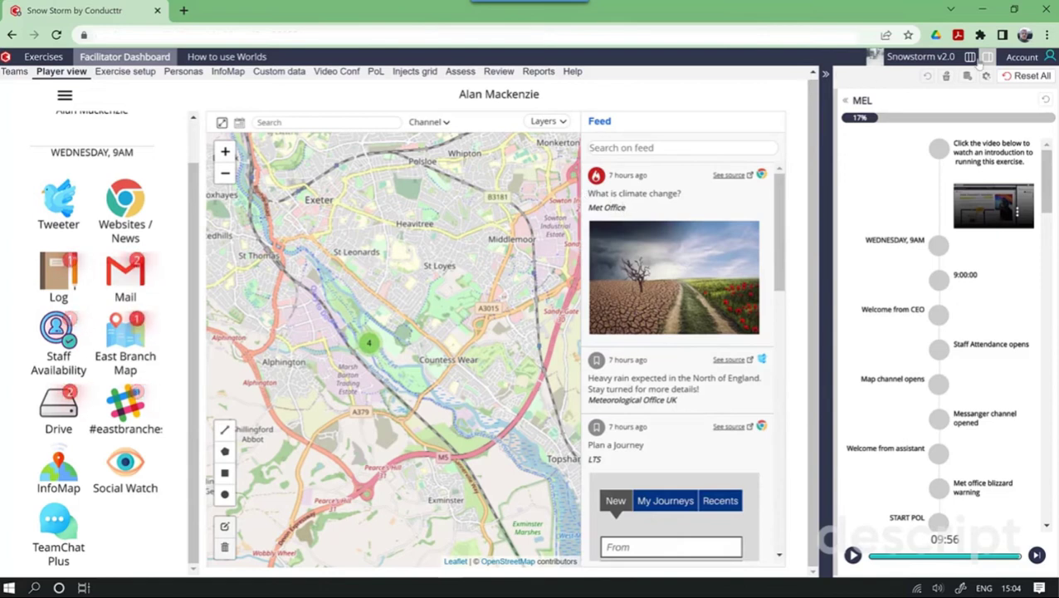
Step: Split the dashboard to show the InfoMap activities beside the player view, and review the list of activity keywords
{"action": "left_click", "coordinate": [971, 58]}
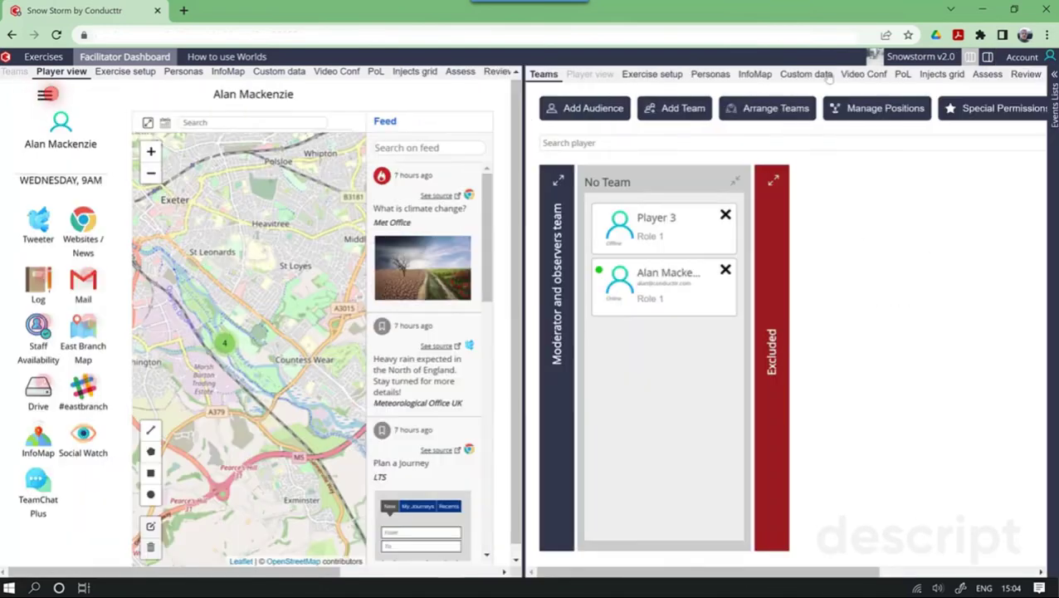
{"action": "left_click", "coordinate": [755, 74]}
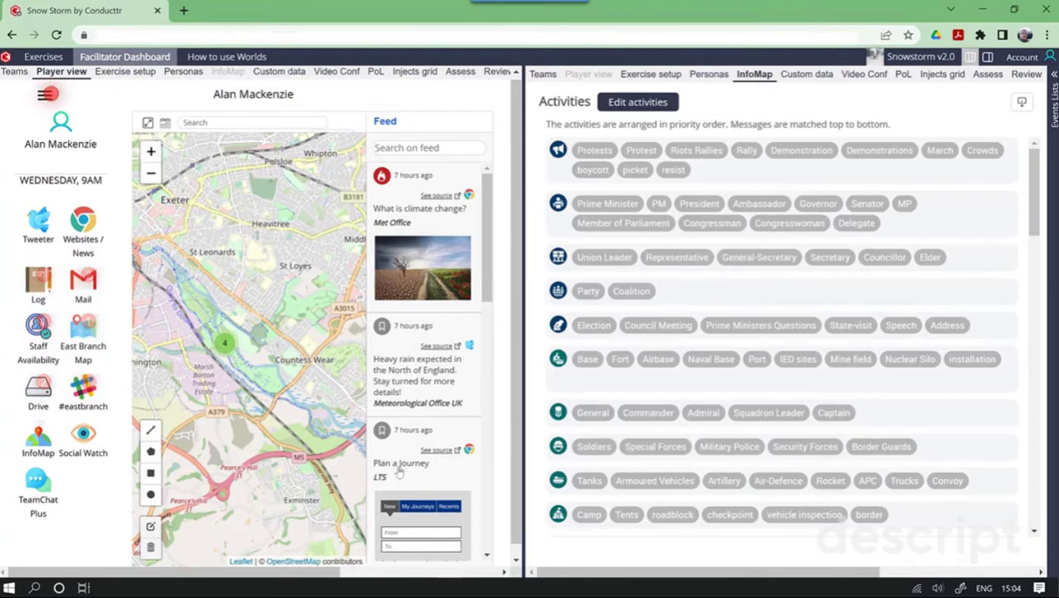
{"action": "scroll", "coordinate": [768, 284], "scroll_direction": "down", "scroll_amount": 10}
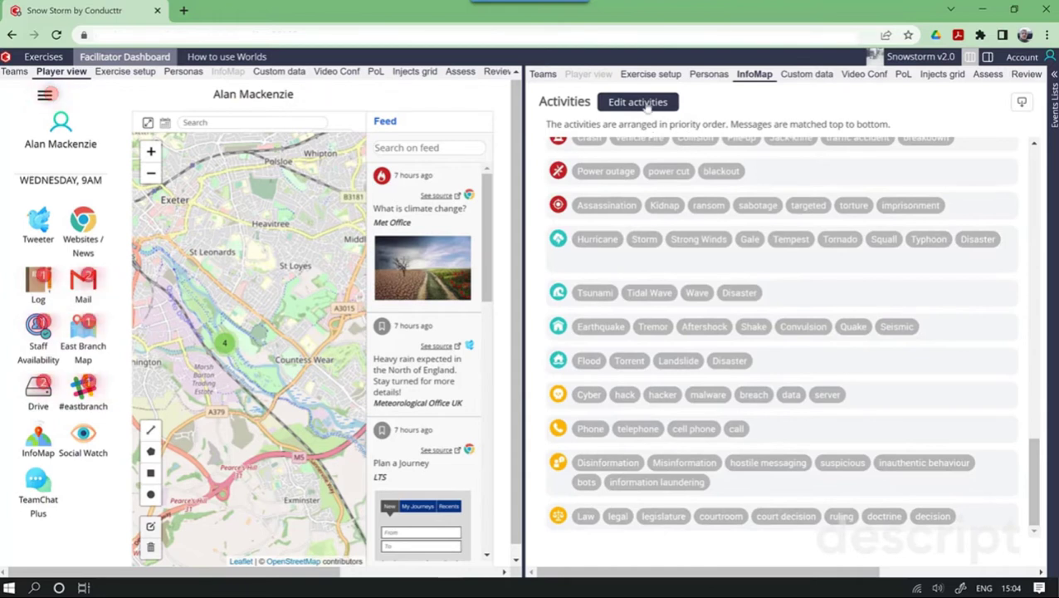
{"action": "scroll", "coordinate": [680, 373], "scroll_direction": "up", "scroll_amount": 5}
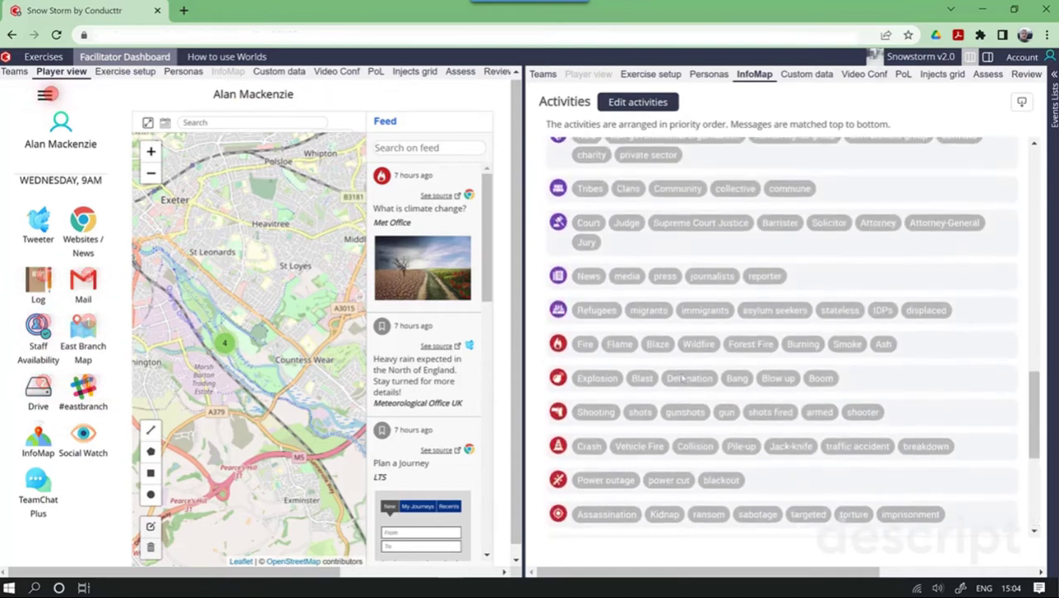
{"action": "scroll", "coordinate": [665, 397], "scroll_direction": "up", "scroll_amount": 5}
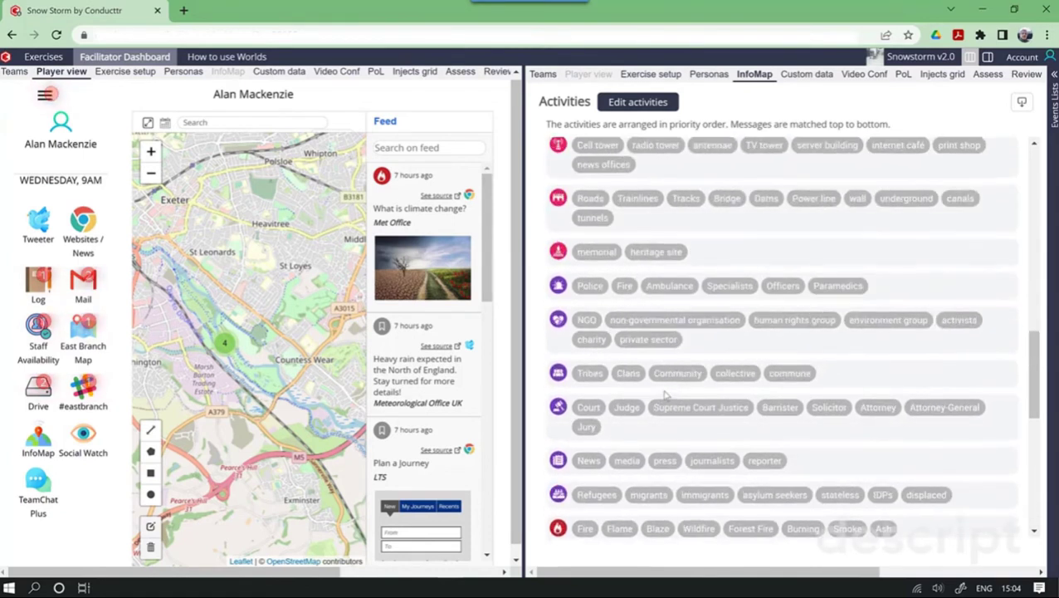
{"action": "scroll", "coordinate": [664, 397], "scroll_direction": "down", "scroll_amount": 10}
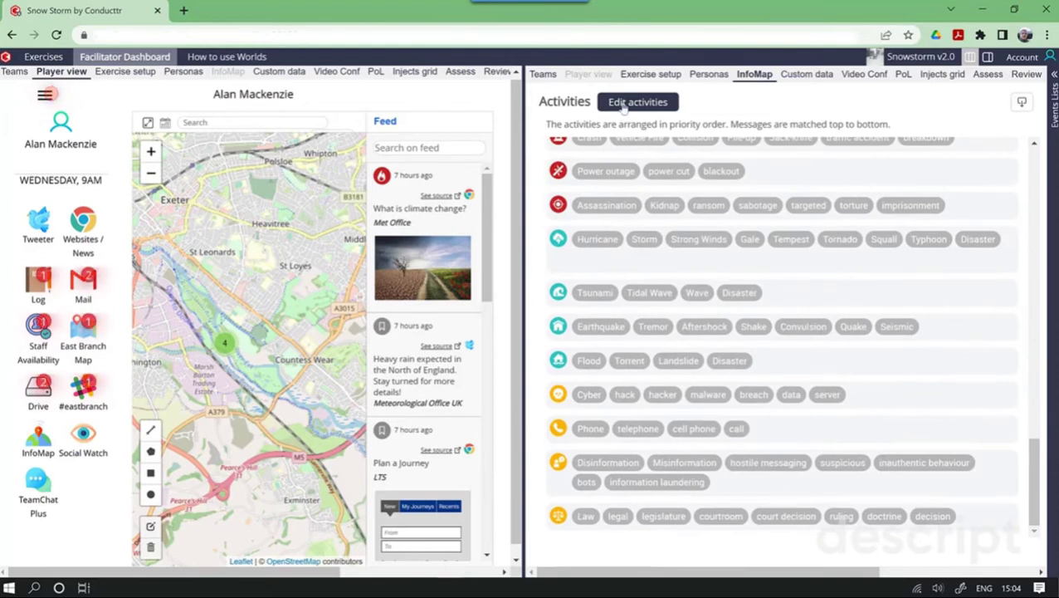
Step: Start a new InfoMap activity with the words "Journey", "trip" and "travel"
{"action": "left_click", "coordinate": [624, 103]}
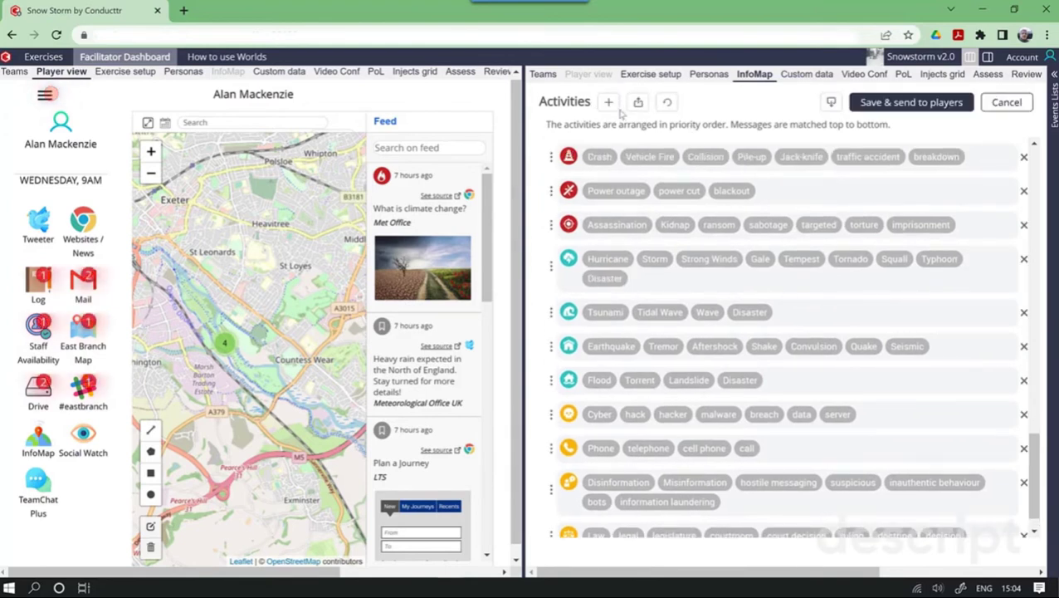
{"action": "left_click", "coordinate": [608, 103]}
{"action": "left_click", "coordinate": [482, 236]}
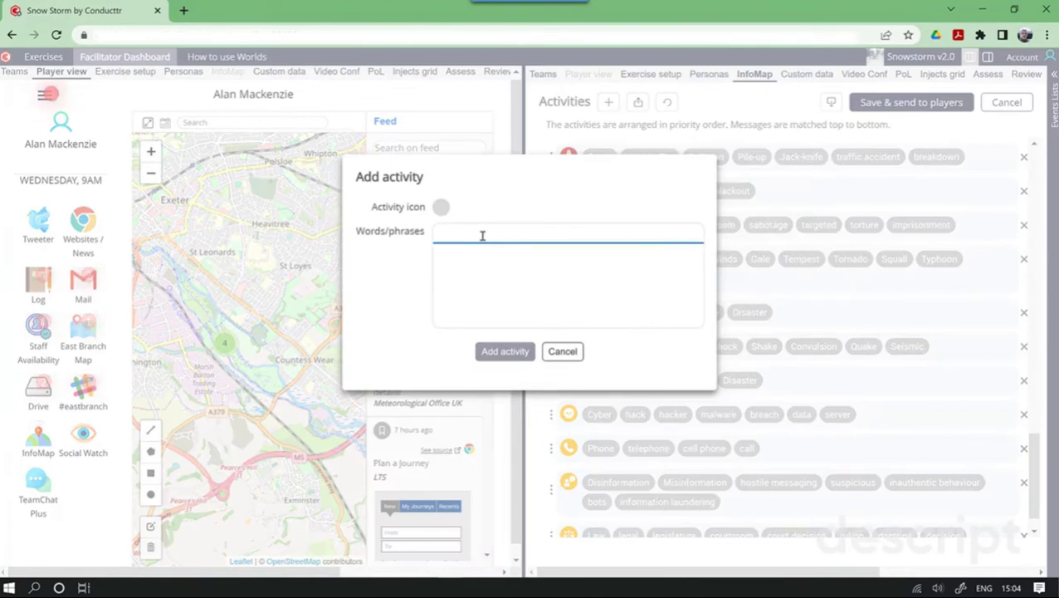
{"action": "type", "text": "Journey"}
{"action": "key", "text": "Return"}
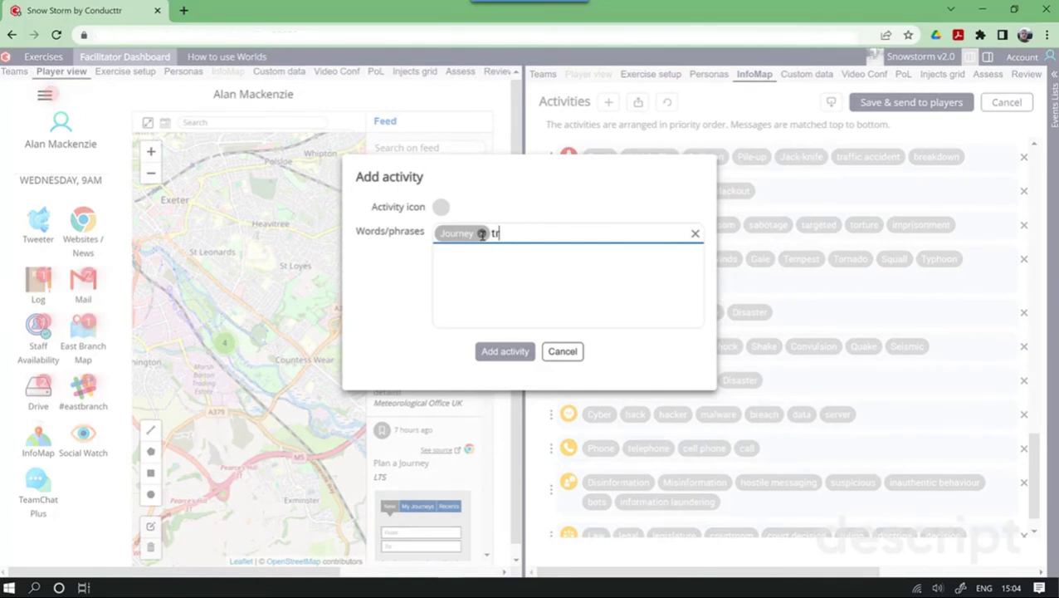
{"action": "type", "text": "trip"}
{"action": "key", "text": "Return"}
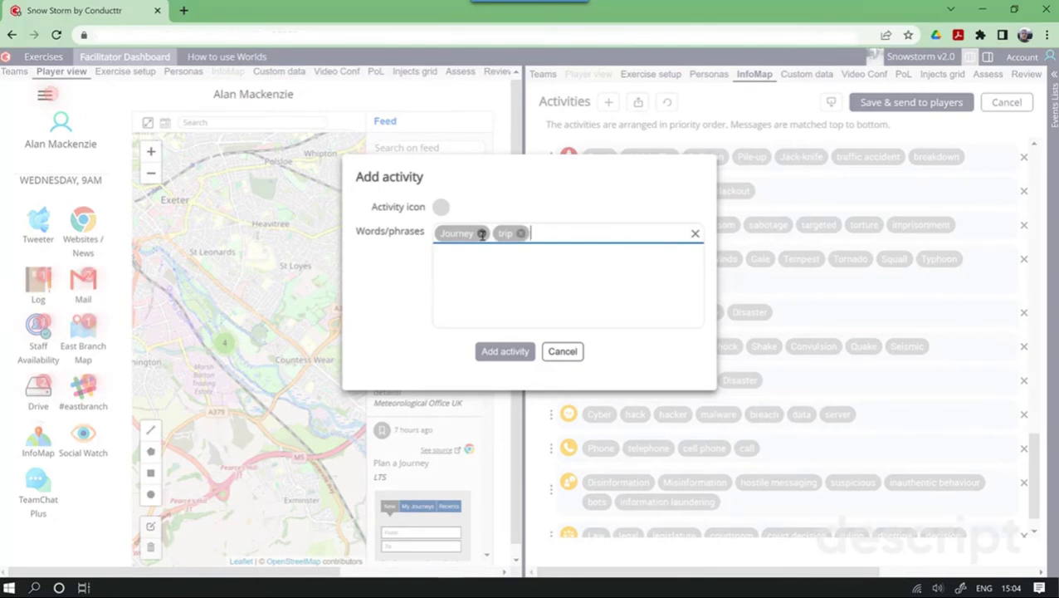
{"action": "type", "text": "travel"}
{"action": "key", "text": "Return"}
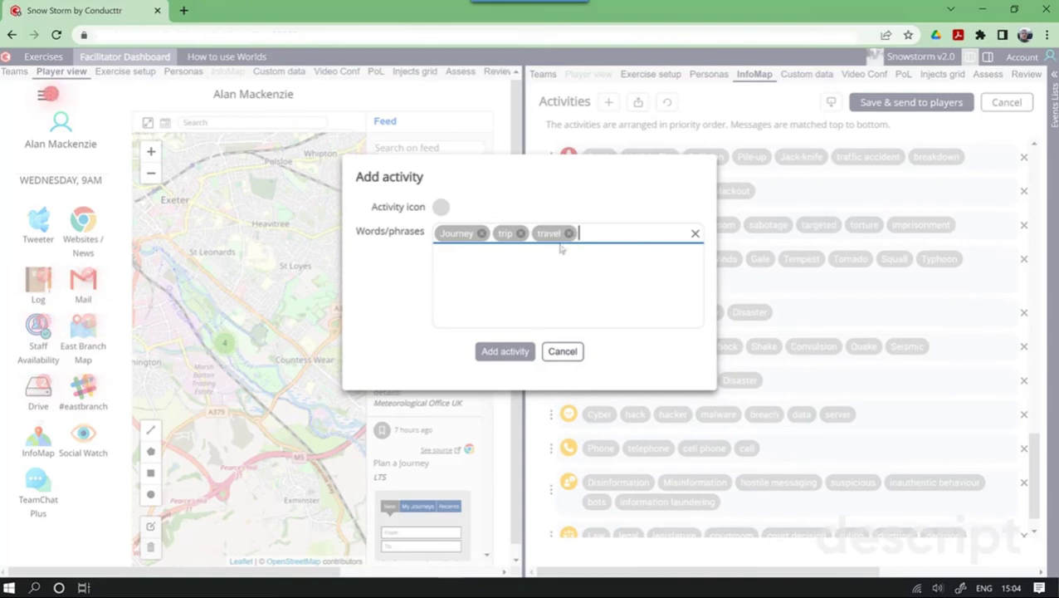
{"action": "left_click", "coordinate": [439, 207]}
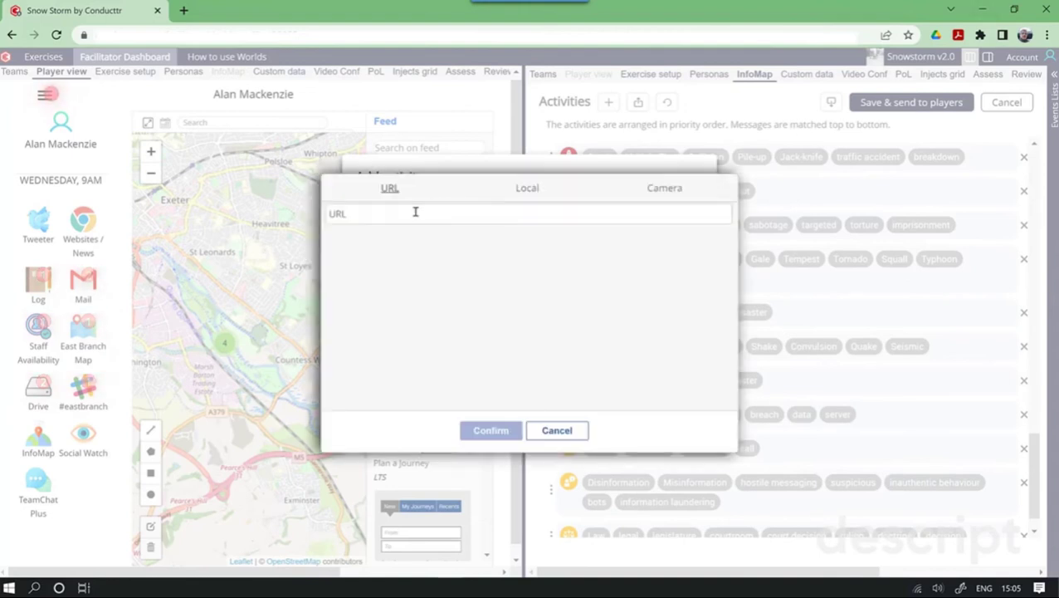
{"action": "left_click", "coordinate": [411, 214]}
{"action": "type", "text": "https://conducttr-a.akamaihd.net/fa/2209/08/22474/train.png"}
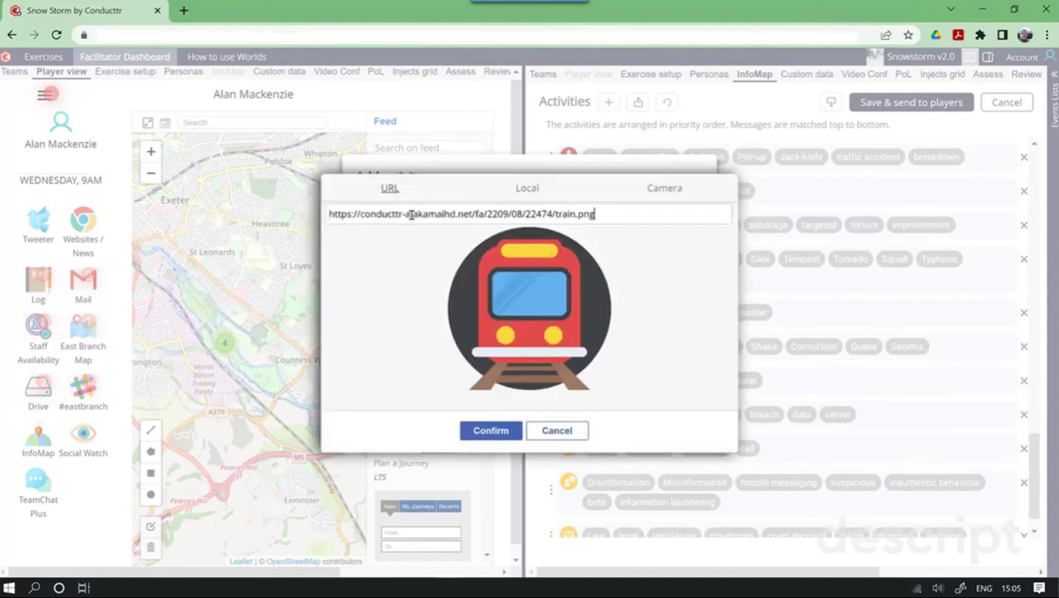
{"action": "left_click", "coordinate": [499, 432]}
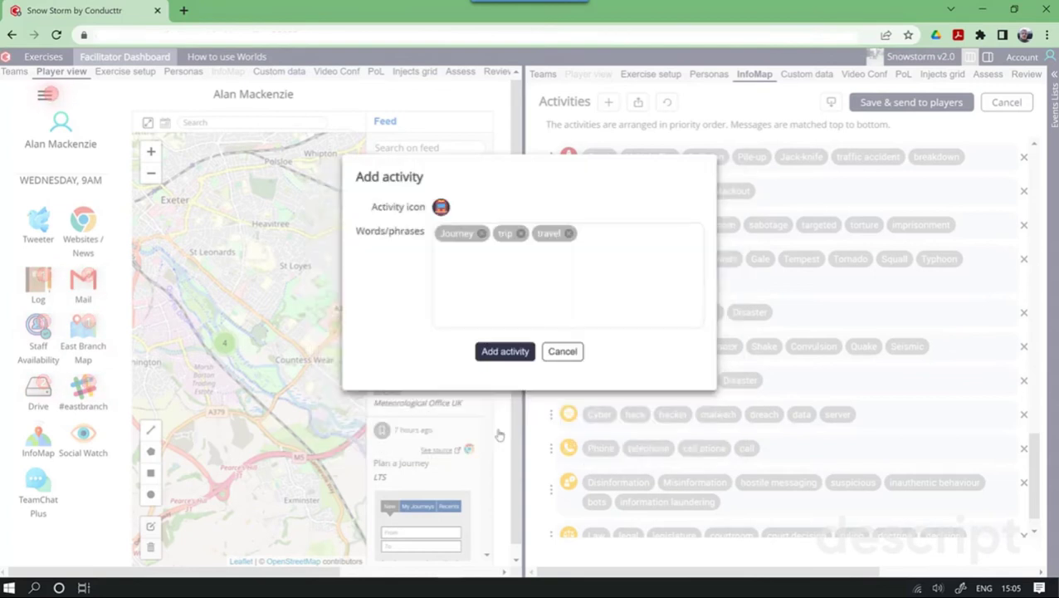
{"action": "left_click", "coordinate": [520, 354]}
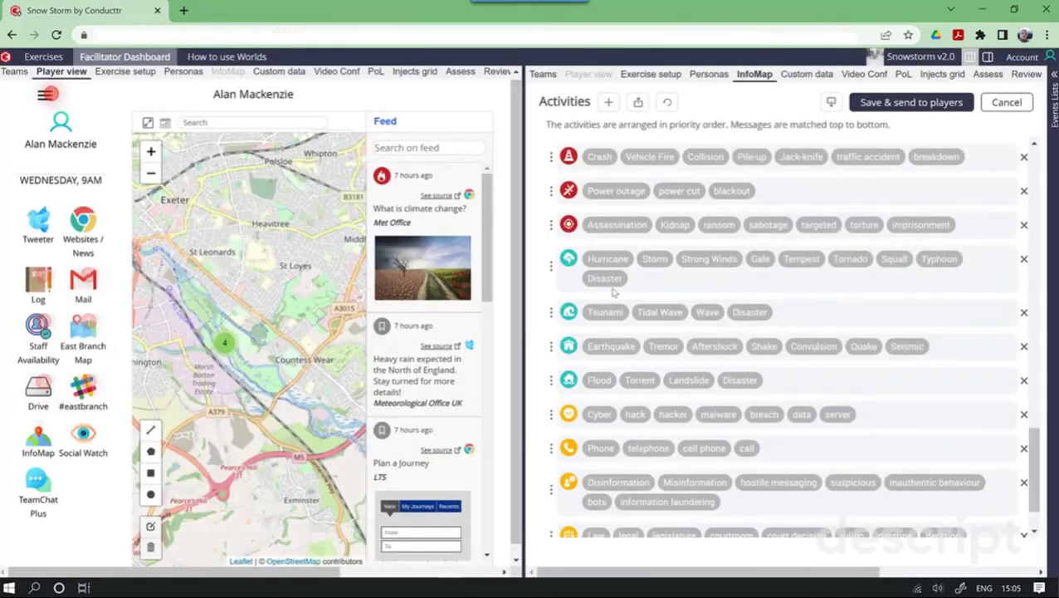
{"action": "scroll", "coordinate": [830, 332], "scroll_direction": "down", "scroll_amount": 1}
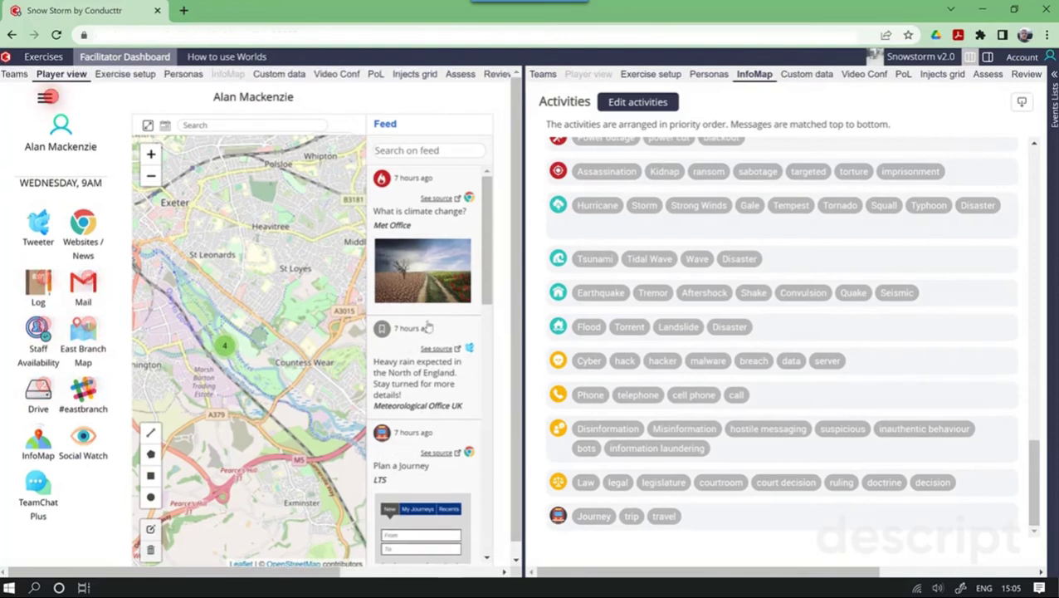
{"action": "scroll", "coordinate": [427, 327], "scroll_direction": "down", "scroll_amount": 1}
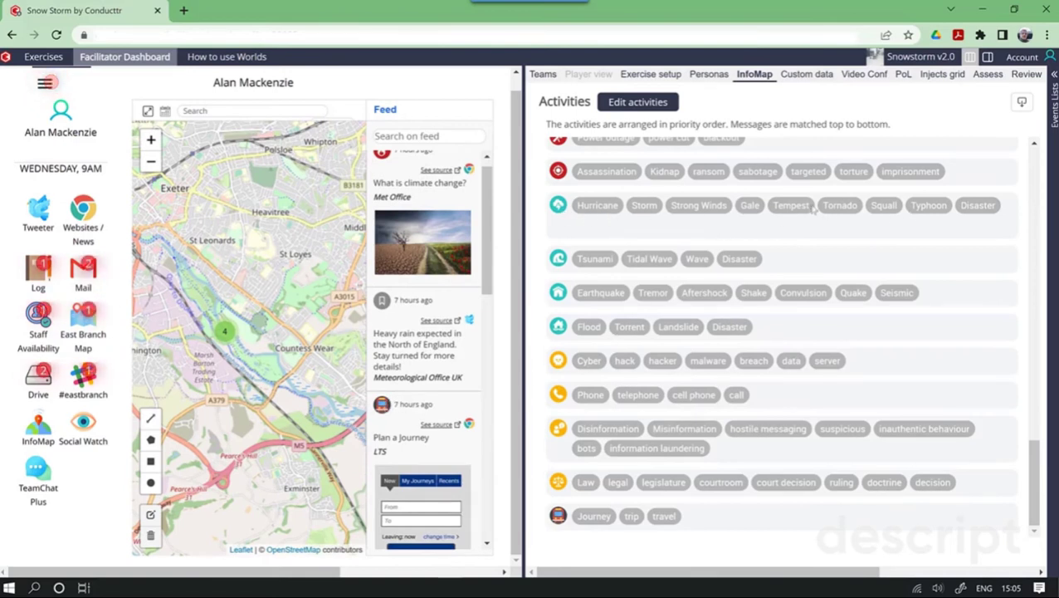
Step: Add the word "rain" to the Hurricane and Storm activity, and save and send the change to the players
{"action": "left_click", "coordinate": [641, 103]}
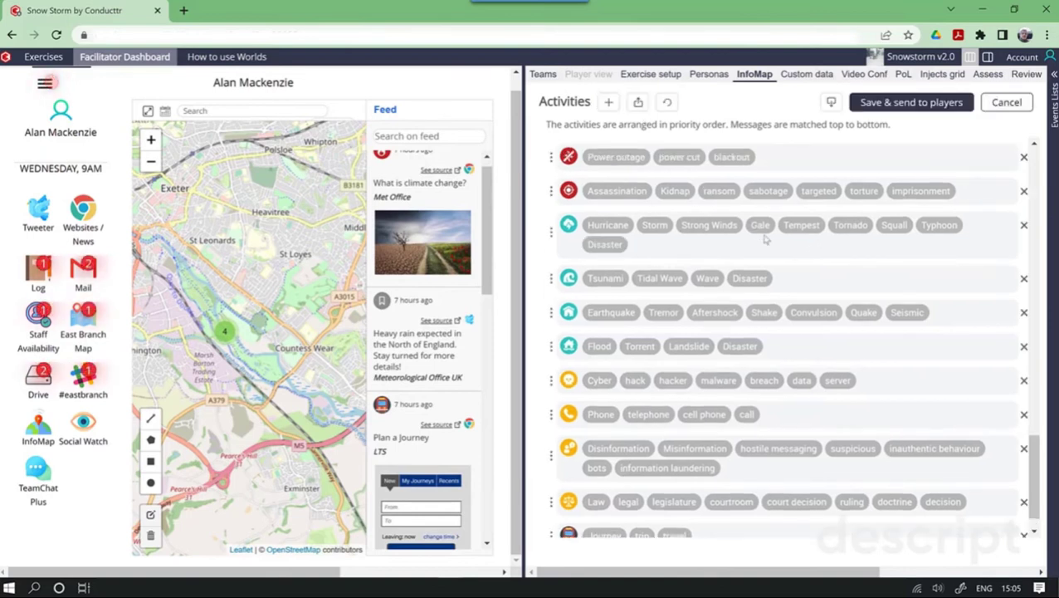
{"action": "left_click", "coordinate": [671, 251]}
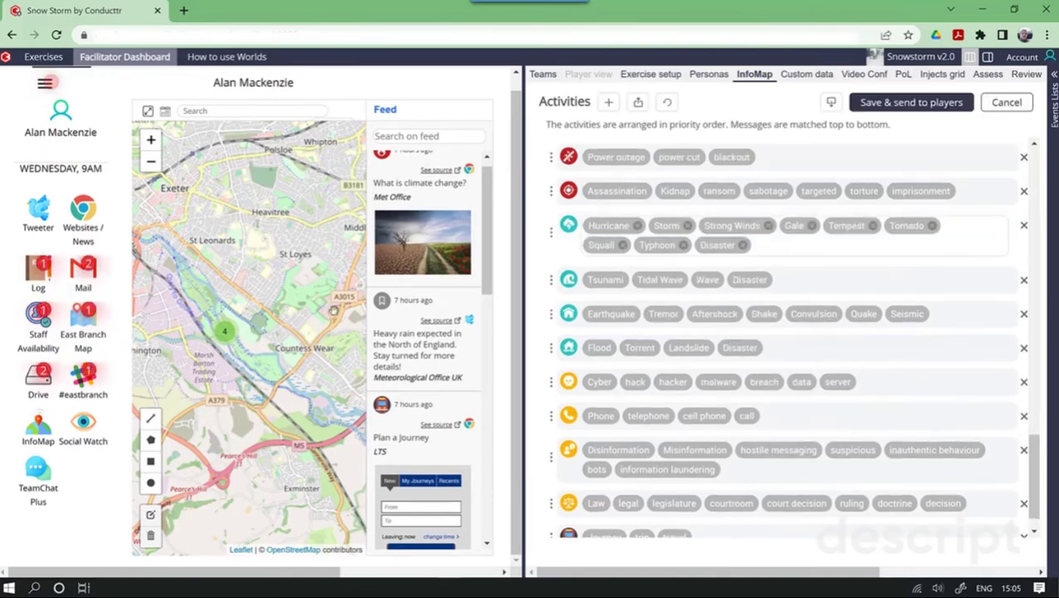
{"action": "left_click", "coordinate": [773, 247]}
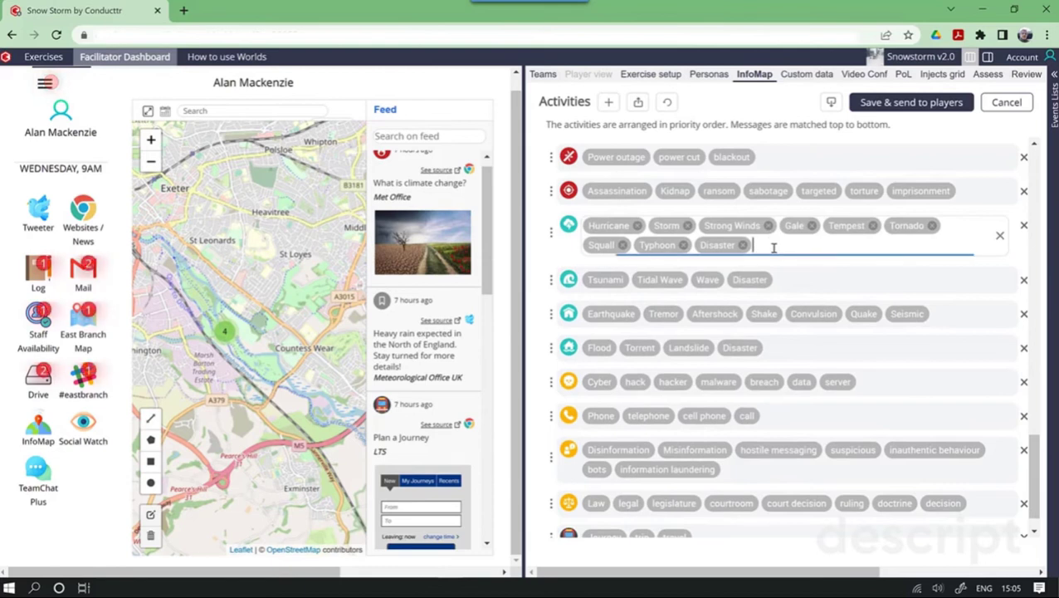
{"action": "type", "text": "rain"}
{"action": "key", "text": "Return"}
{"action": "left_click", "coordinate": [886, 104]}
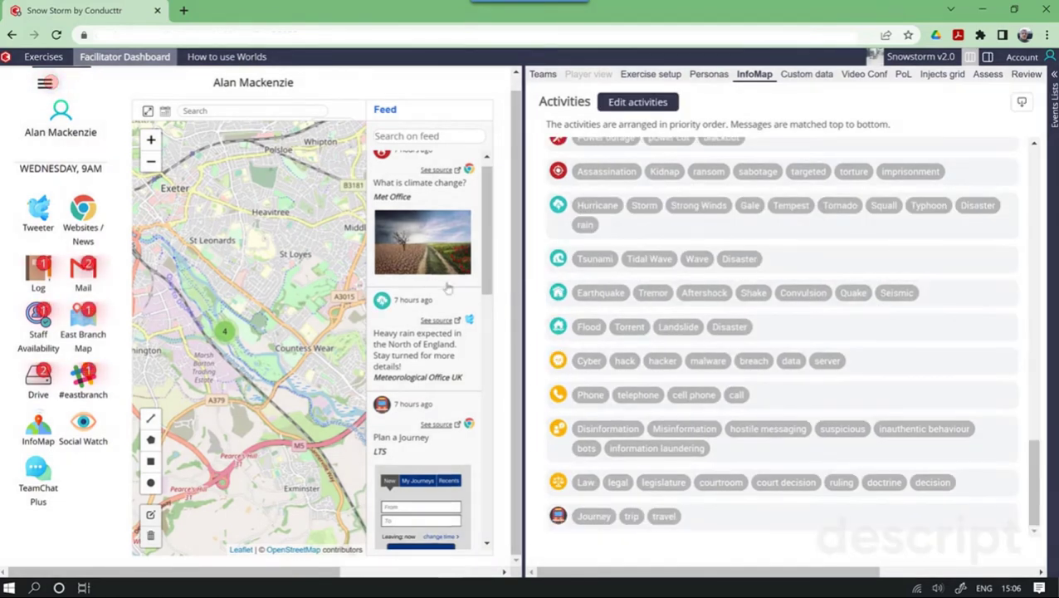
{"action": "scroll", "coordinate": [855, 285], "scroll_direction": "up", "scroll_amount": 10}
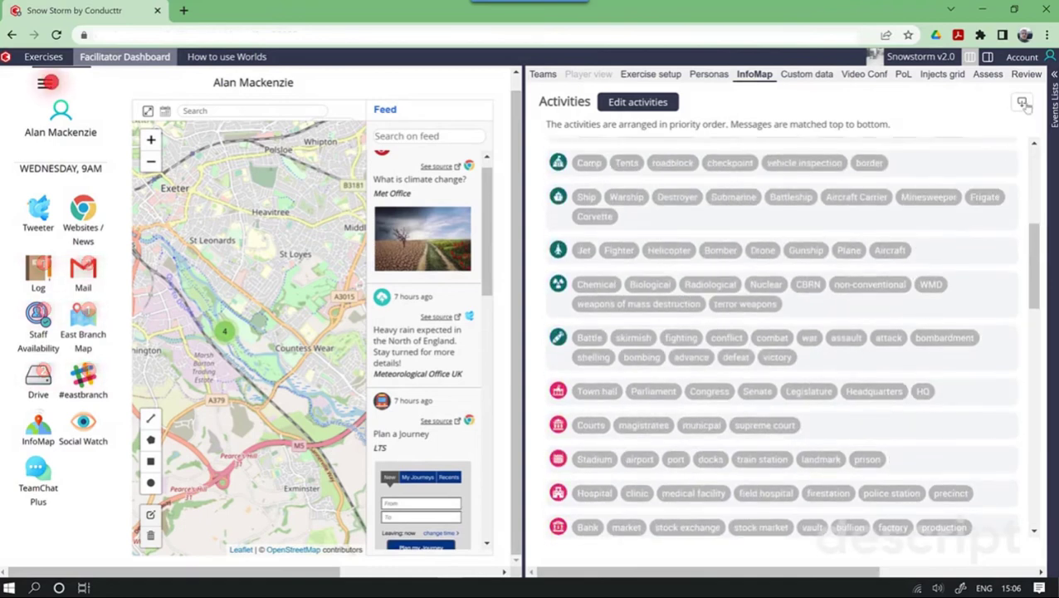
{"action": "left_click", "coordinate": [622, 102]}
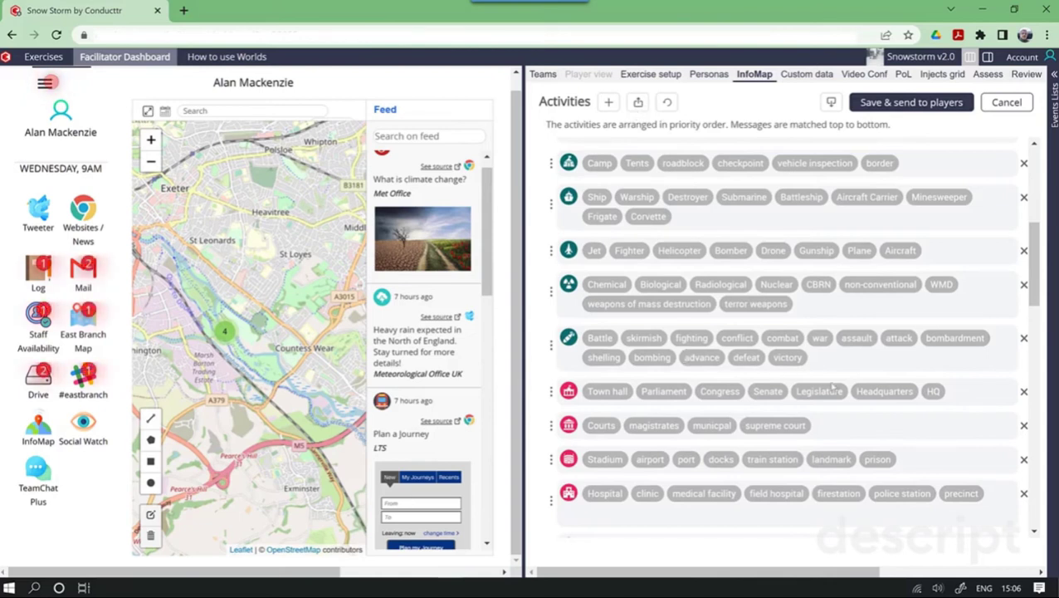
{"action": "scroll", "coordinate": [822, 398], "scroll_direction": "down", "scroll_amount": 3}
{"action": "scroll", "coordinate": [853, 435], "scroll_direction": "up", "scroll_amount": 7}
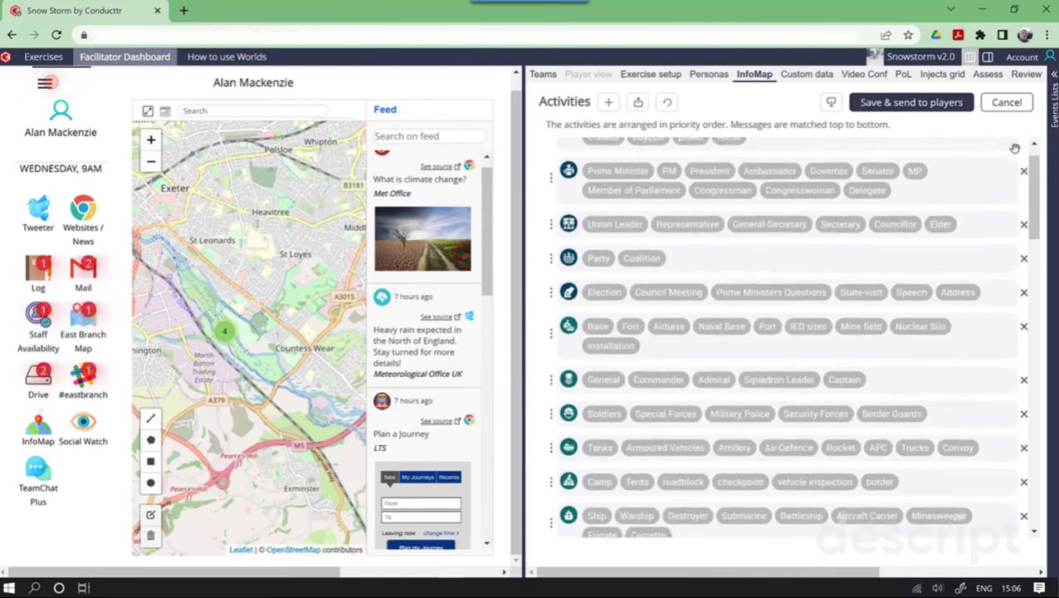
{"action": "left_click", "coordinate": [1006, 103]}
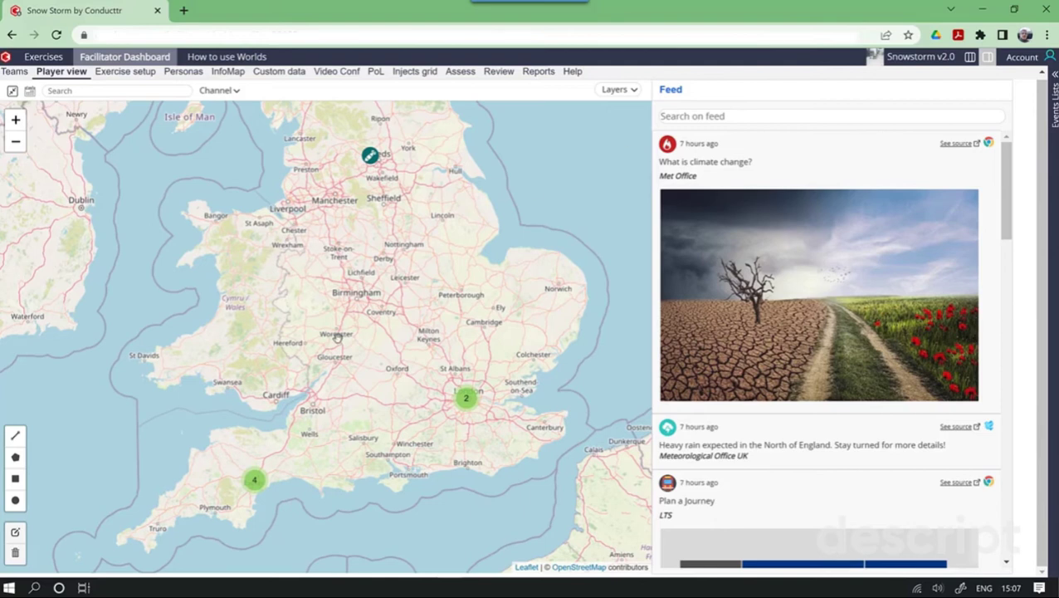
Step: Draw a circle over south-west England and south Wales to filter the feed by area, and clear the circle from the map
{"action": "left_click_drag", "start_coordinate": [327, 369], "coordinate": [324, 295]}
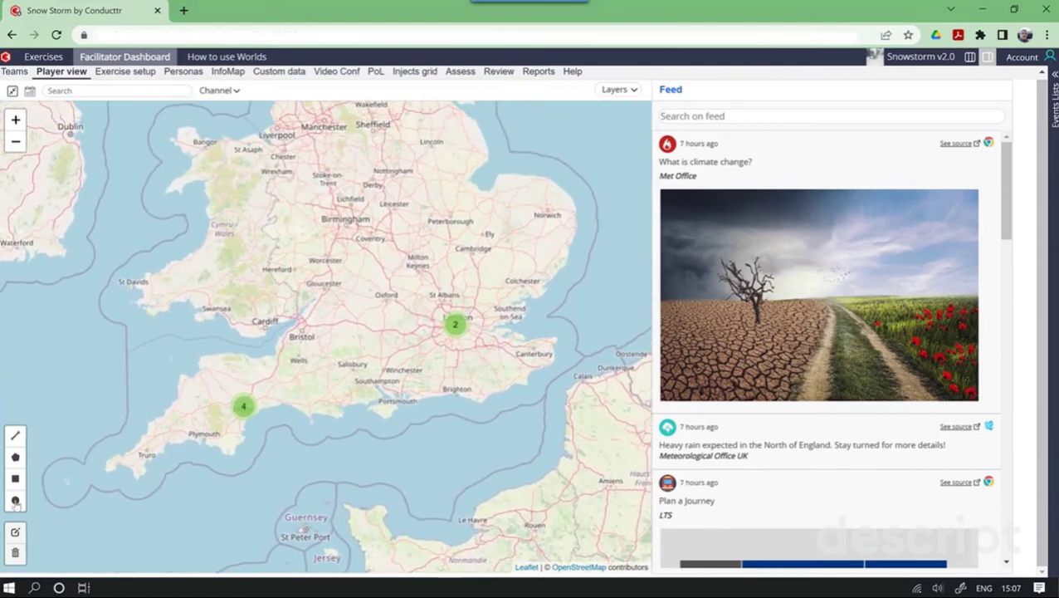
{"action": "left_click", "coordinate": [15, 502]}
{"action": "mouse_move", "coordinate": [194, 366]}
{"action": "left_mouse_down"}
{"action": "mouse_move", "coordinate": [293, 415]}
{"action": "mouse_move", "coordinate": [290, 447]}
{"action": "mouse_move", "coordinate": [278, 429]}
{"action": "left_mouse_up"}
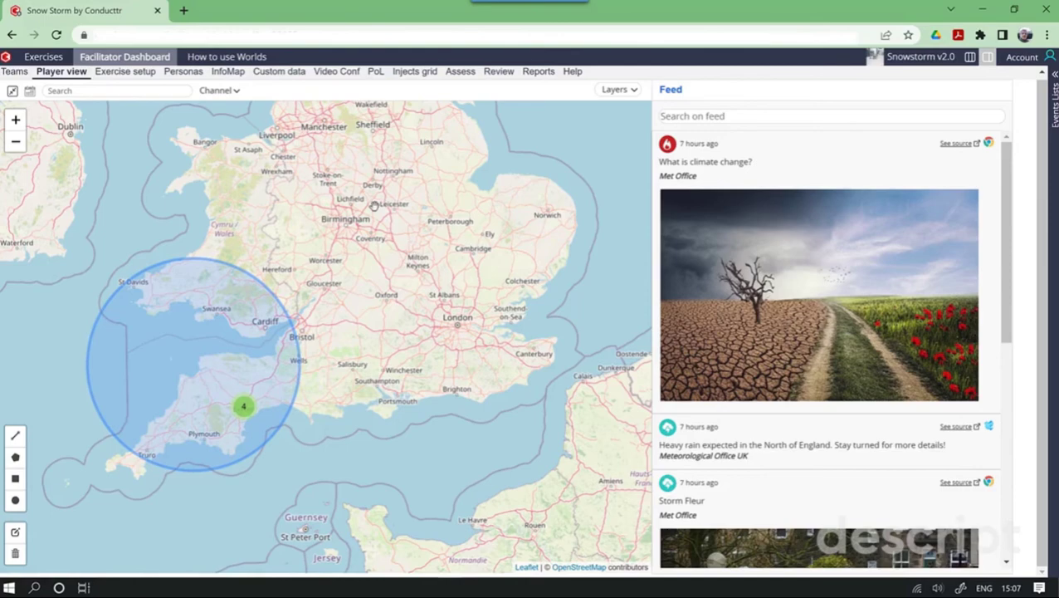
{"action": "scroll", "coordinate": [375, 206], "scroll_direction": "down", "scroll_amount": 5}
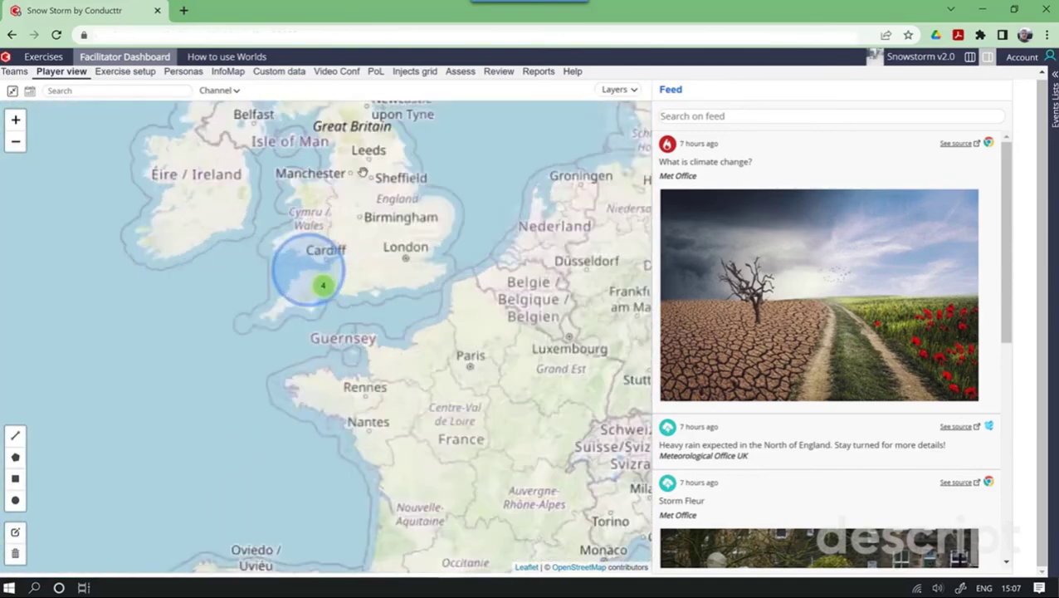
{"action": "scroll", "coordinate": [328, 220], "scroll_direction": "up", "scroll_amount": 2}
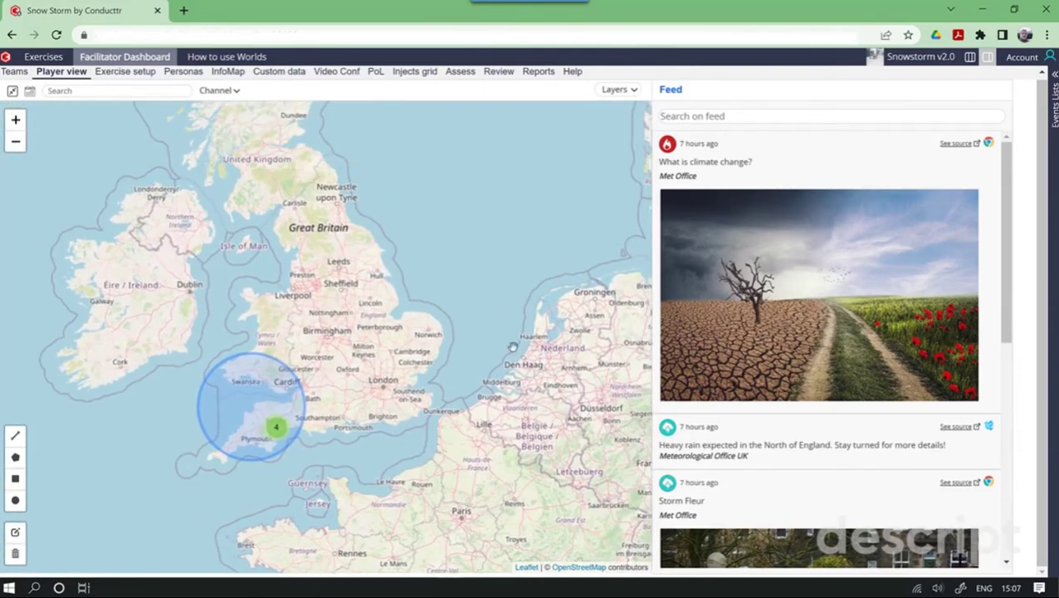
{"action": "left_click", "coordinate": [14, 554]}
{"action": "left_click", "coordinate": [123, 551]}
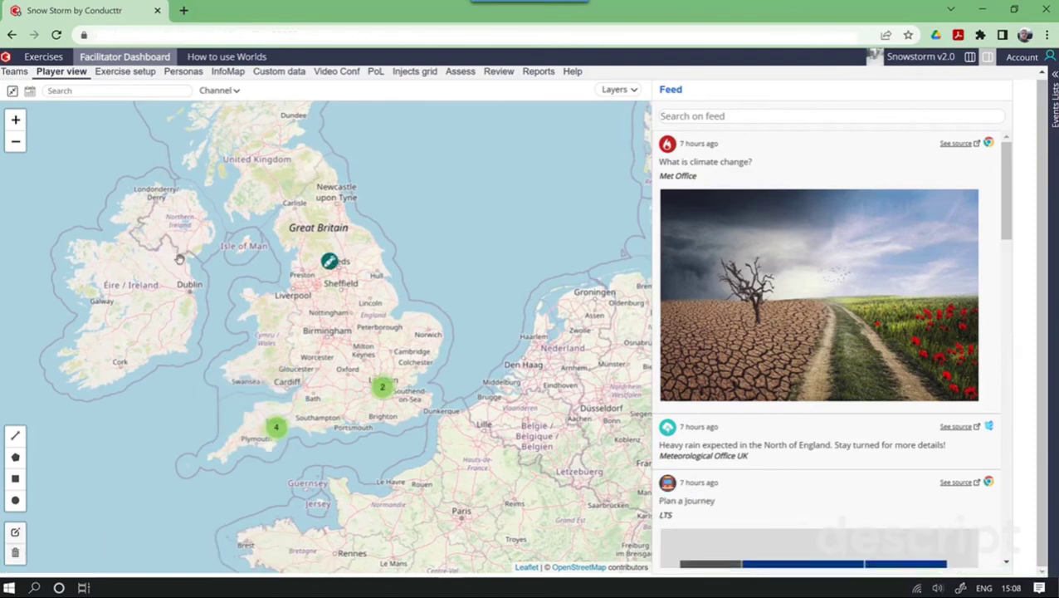
Step: Draw a five-point polygon around Leeds, London and eastern England, extending into the North Sea, to filter the feed by area
{"action": "left_click", "coordinate": [20, 457]}
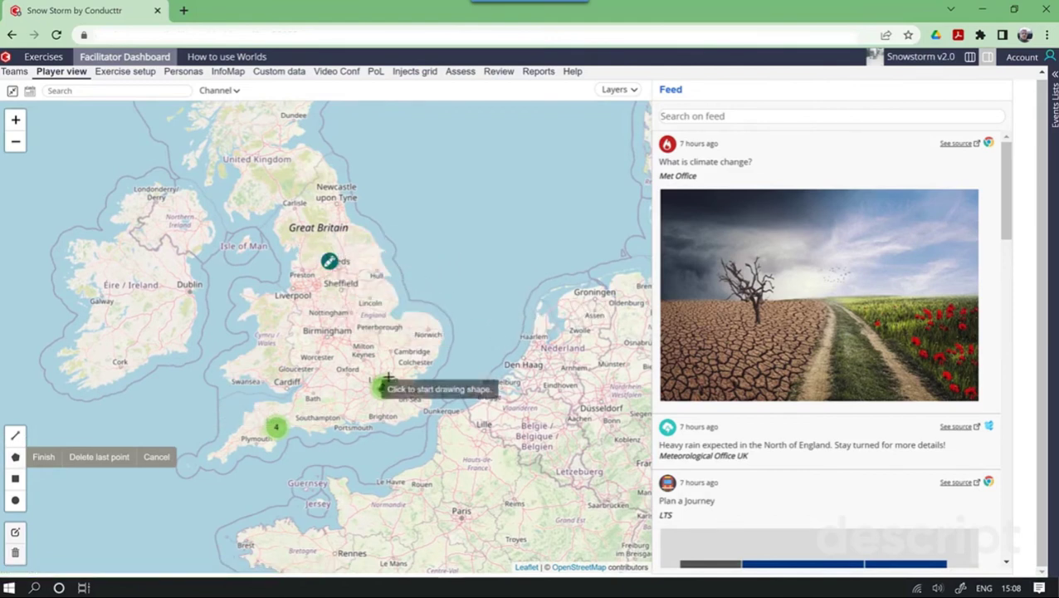
{"action": "mouse_move", "coordinate": [329, 268]}
{"action": "left_mouse_down"}
{"action": "mouse_move", "coordinate": [364, 323]}
{"action": "mouse_move", "coordinate": [349, 320]}
{"action": "left_mouse_up"}
{"action": "left_click", "coordinate": [330, 342]}
{"action": "left_click", "coordinate": [407, 500]}
{"action": "left_click", "coordinate": [535, 425]}
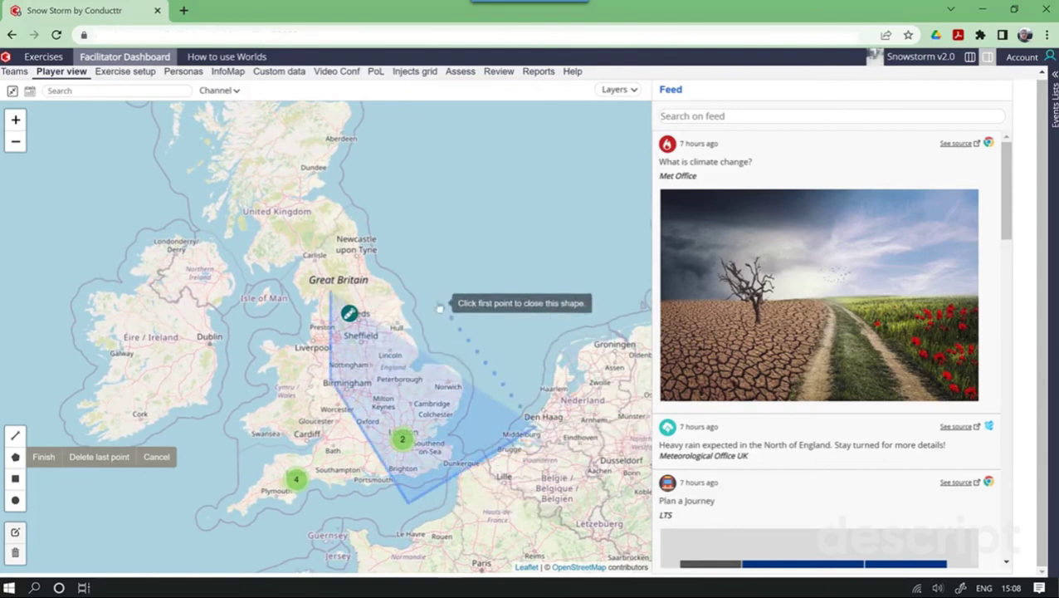
{"action": "left_click", "coordinate": [432, 300]}
{"action": "left_click", "coordinate": [329, 293]}
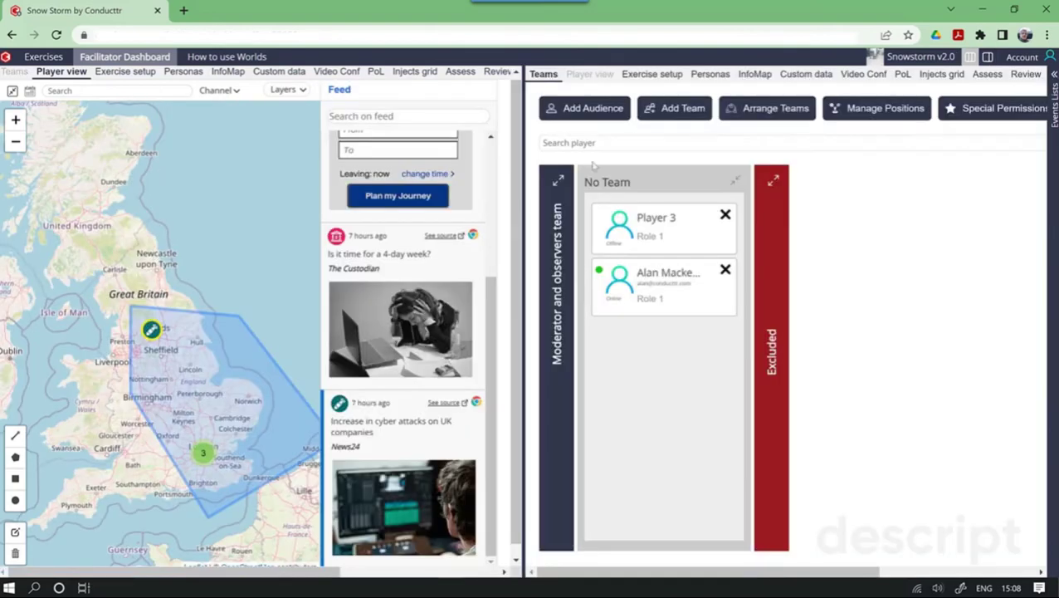
Step: Show the InfoMap activities beside the player view and find the activity containing the word "cyber"
{"action": "left_click", "coordinate": [753, 76]}
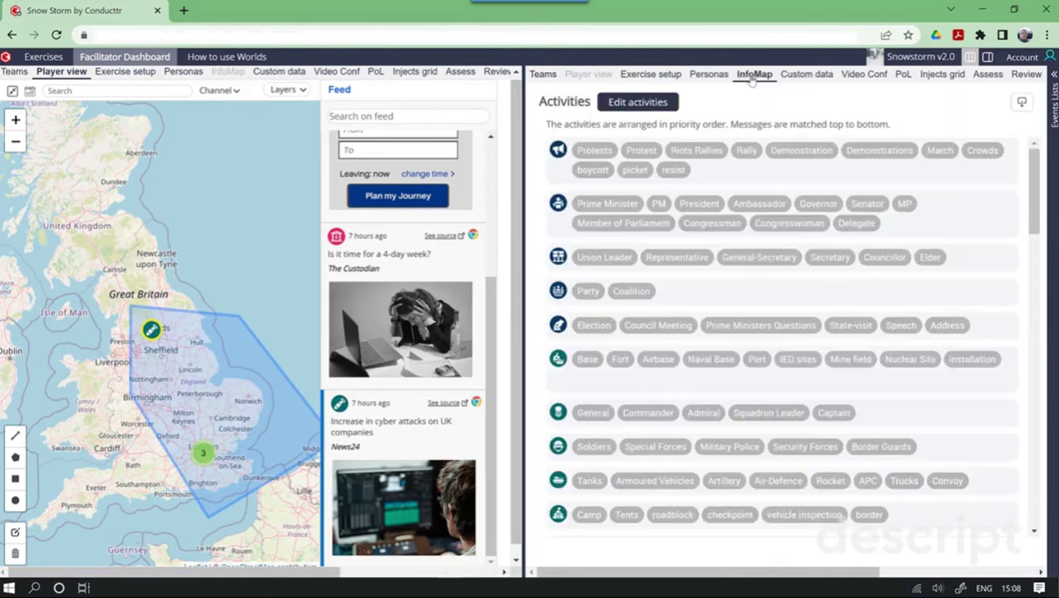
{"action": "key", "text": "ctrl+f"}
{"action": "type", "text": "cy"}
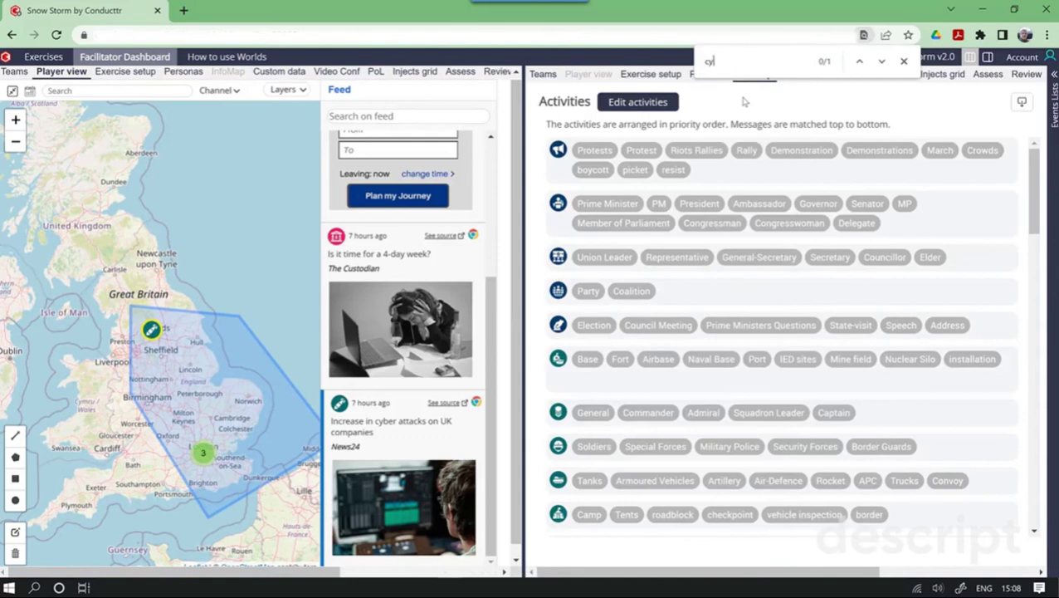
{"action": "type", "text": "ber"}
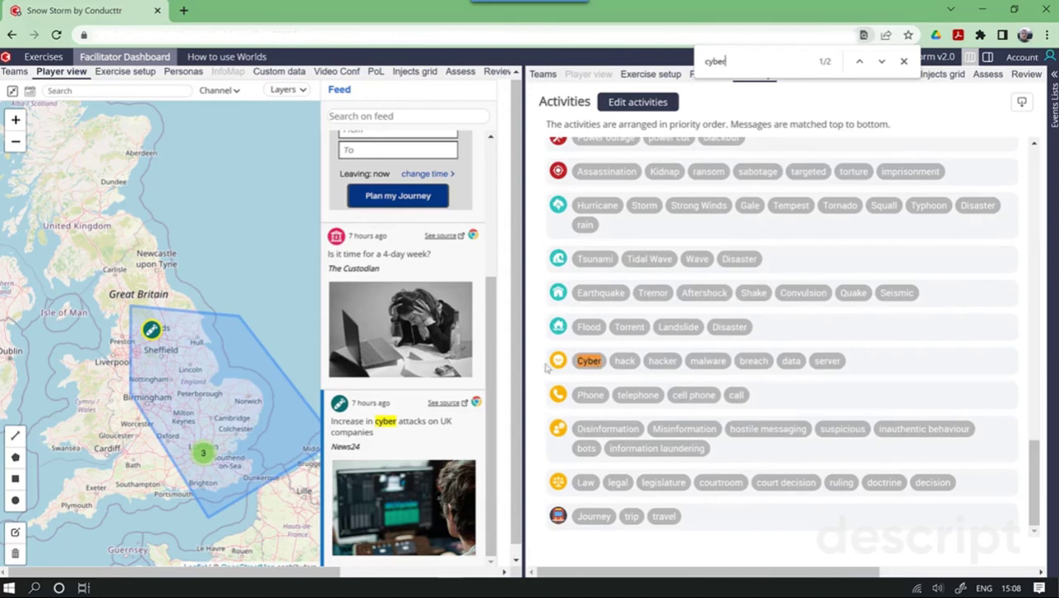
{"action": "key", "text": "Escape"}
Step: Move the Cyber activity directly above the Battle activity in the priority order, and save and send the change to the players
{"action": "left_click", "coordinate": [631, 103]}
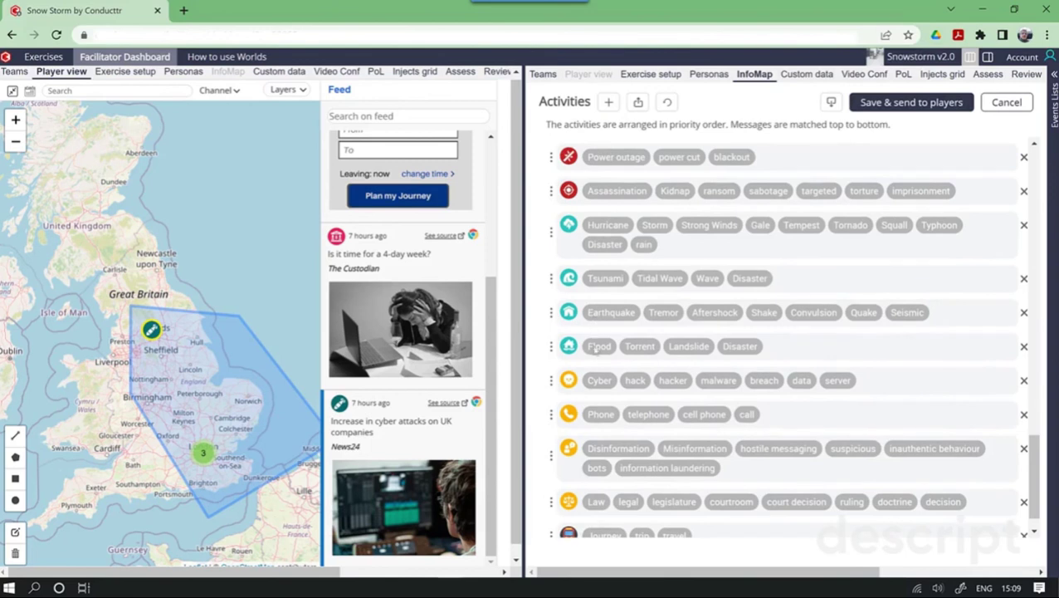
{"action": "left_click_drag", "start_coordinate": [551, 384], "coordinate": [549, 229]}
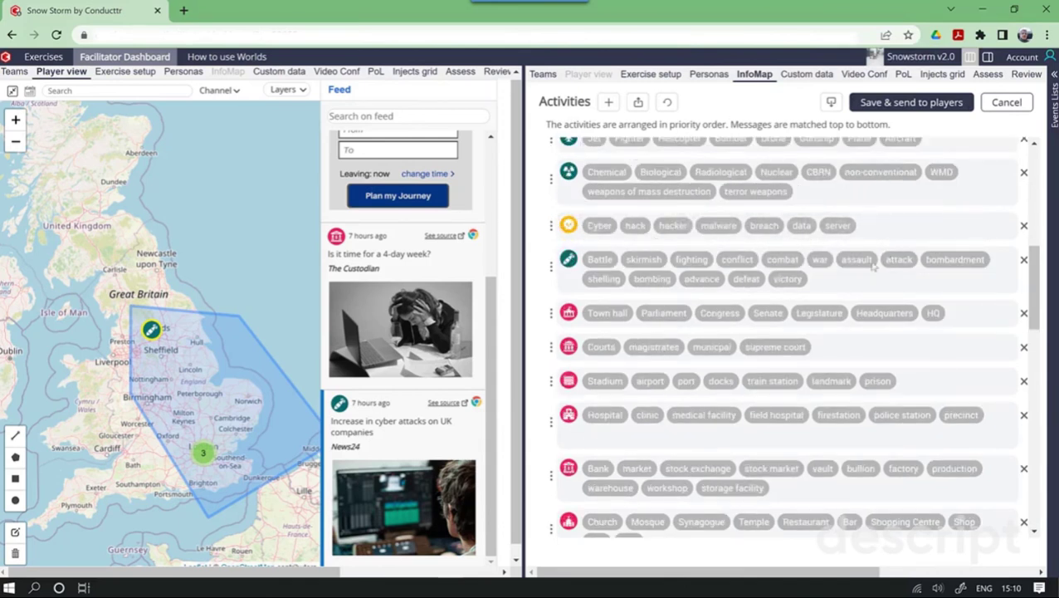
{"action": "left_click", "coordinate": [927, 103]}
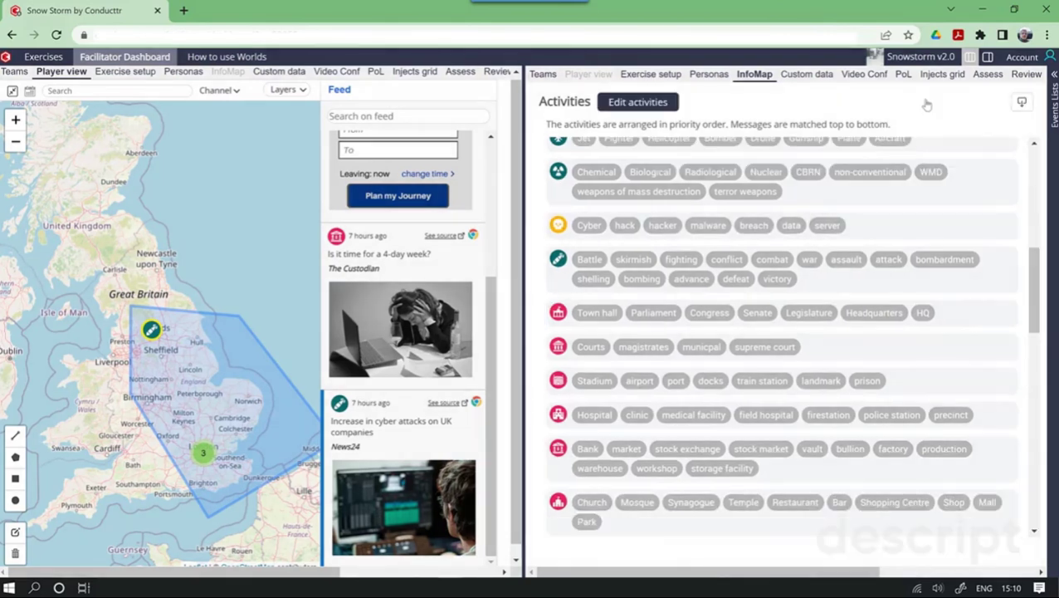